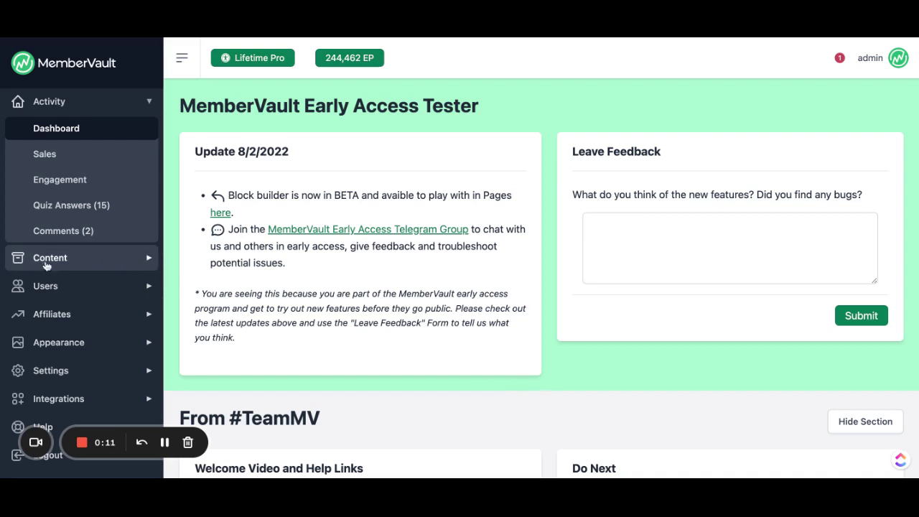
# Step: Open the Products list from the Content section of the sidebar
pyautogui.click(149, 261)
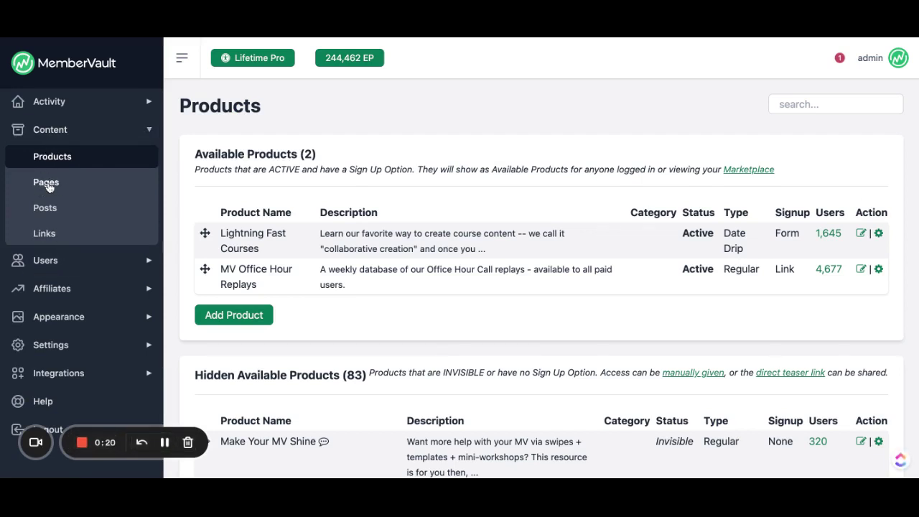
# Step: Open Pages under Content and scroll to the bottom of the All Pages list
pyautogui.click(47, 184)
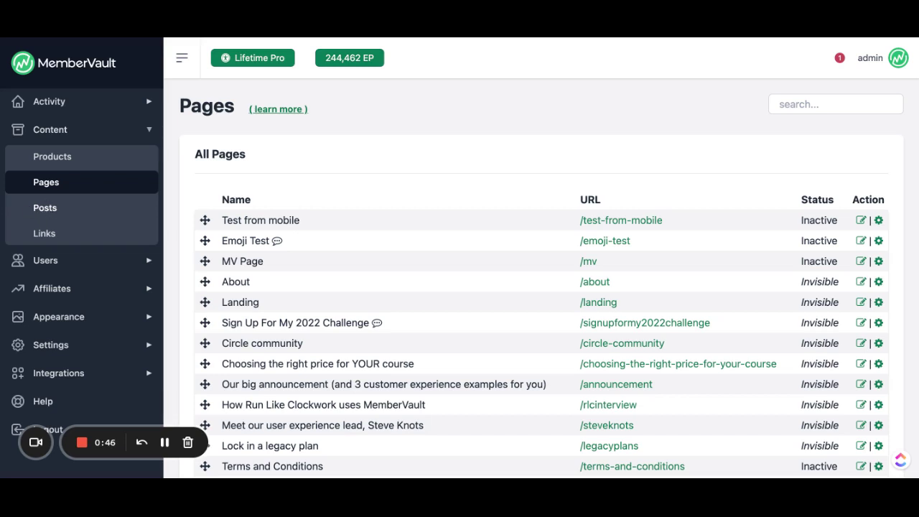
pyautogui.scroll(-5, 341, 396)
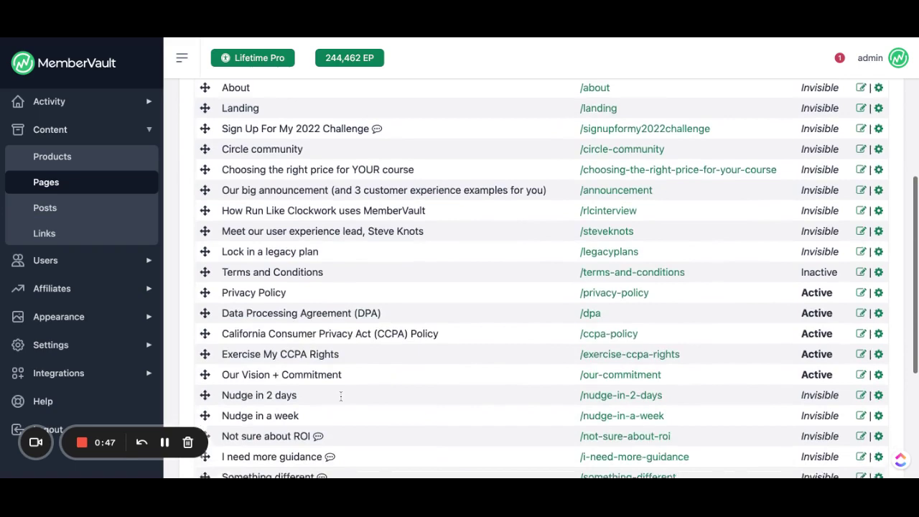
pyautogui.scroll(-2, 342, 396)
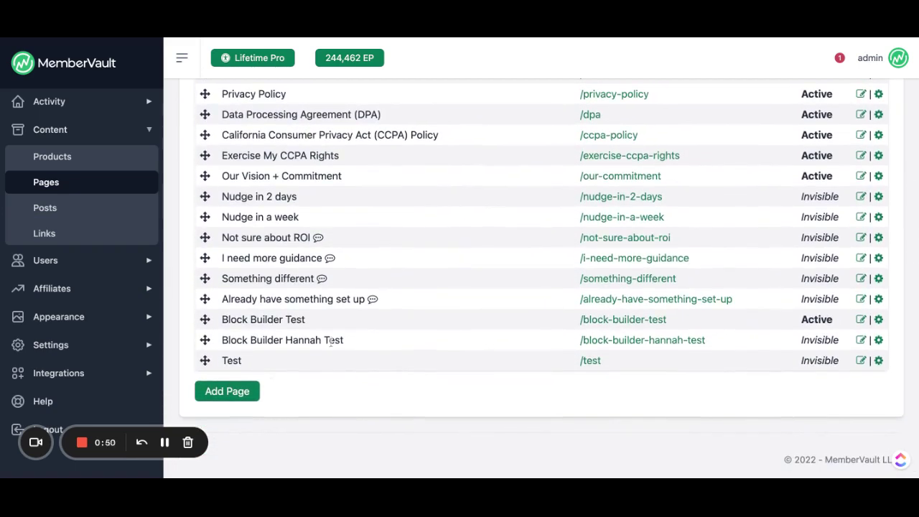
# Step: Create a new page named 'Block Building Basics'
pyautogui.click(228, 398)
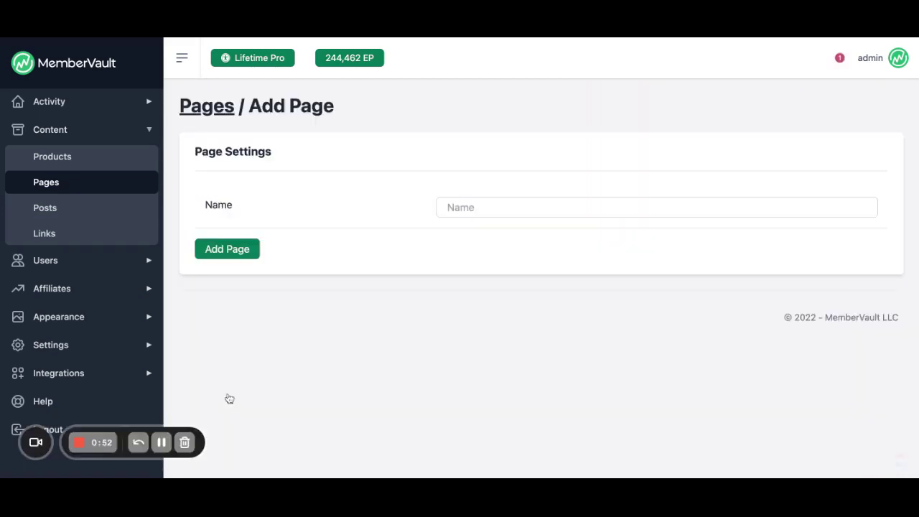
pyautogui.click(452, 207)
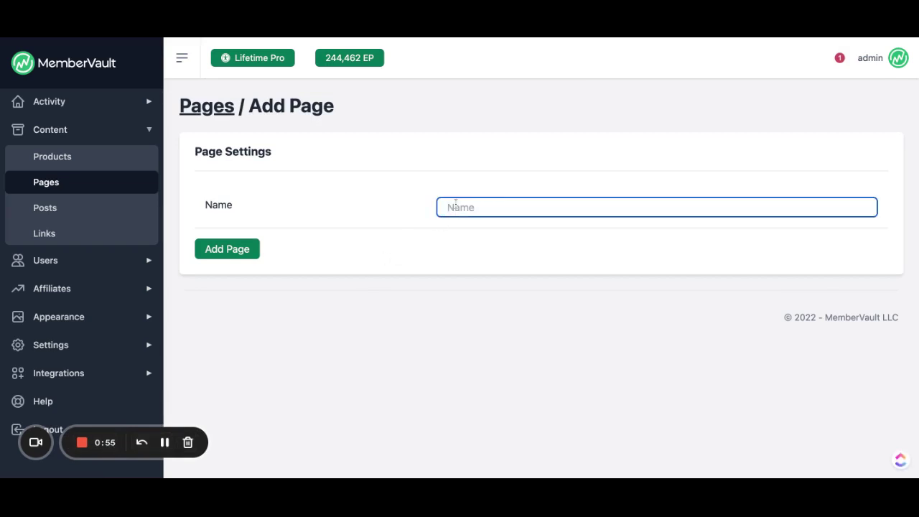
pyautogui.write('Block Building Basi')
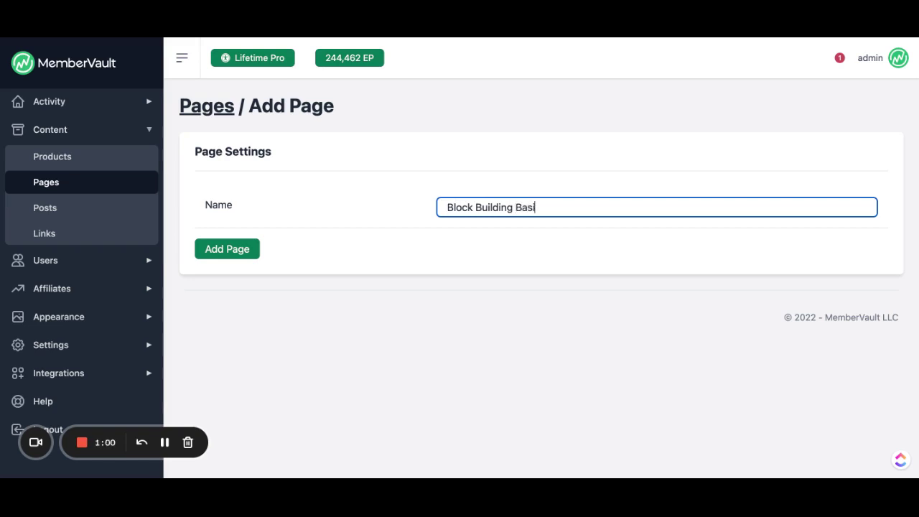
pyautogui.write('cs')
pyautogui.click(225, 250)
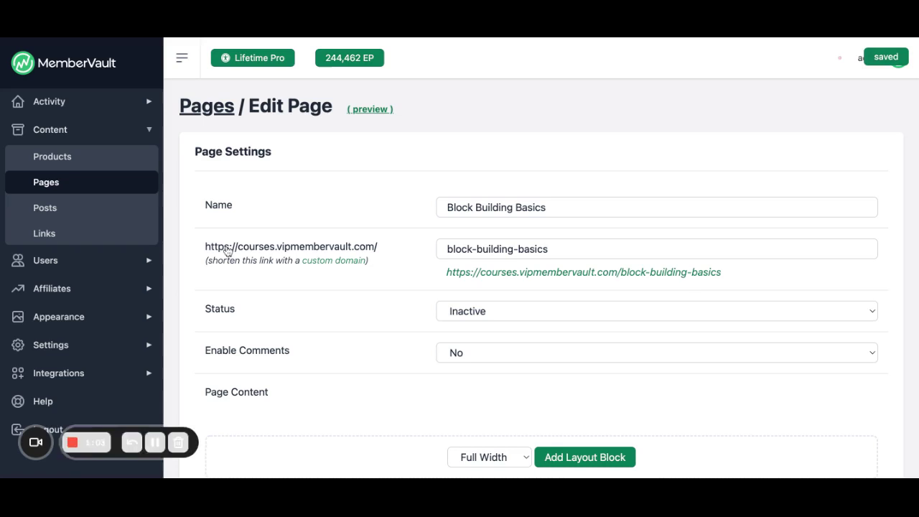
# Step: Review the new page's settings, including its Inactive status
pyautogui.scroll(-3, 392, 337)
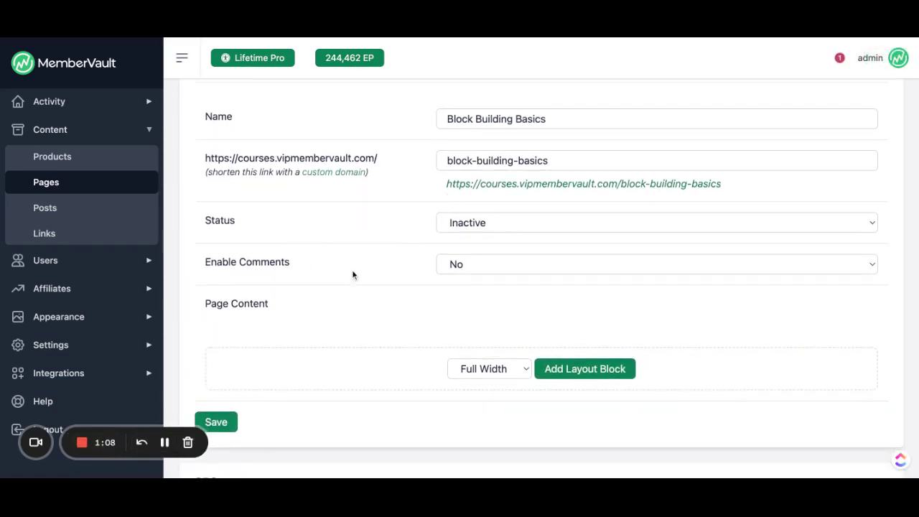
pyautogui.scroll(1, 425, 164)
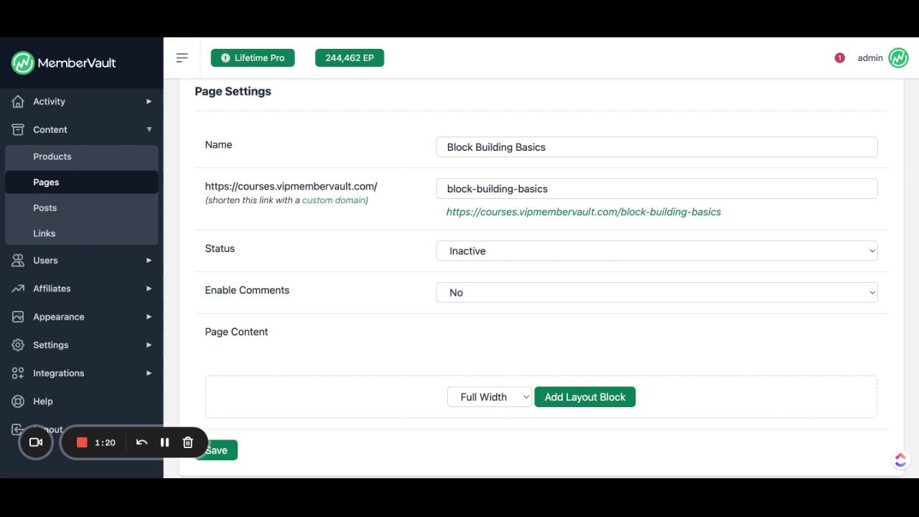
pyautogui.click(439, 249)
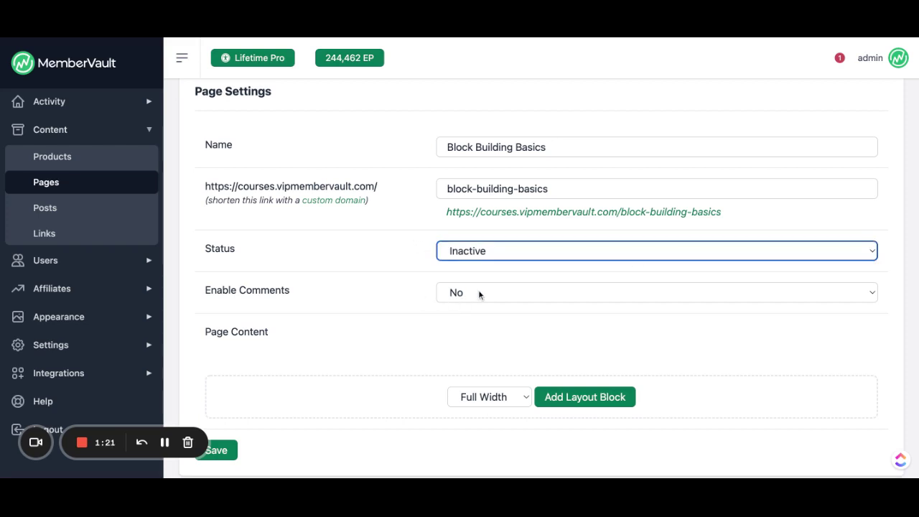
pyautogui.scroll(-1, 382, 280)
pyautogui.scroll(-1, 382, 280)
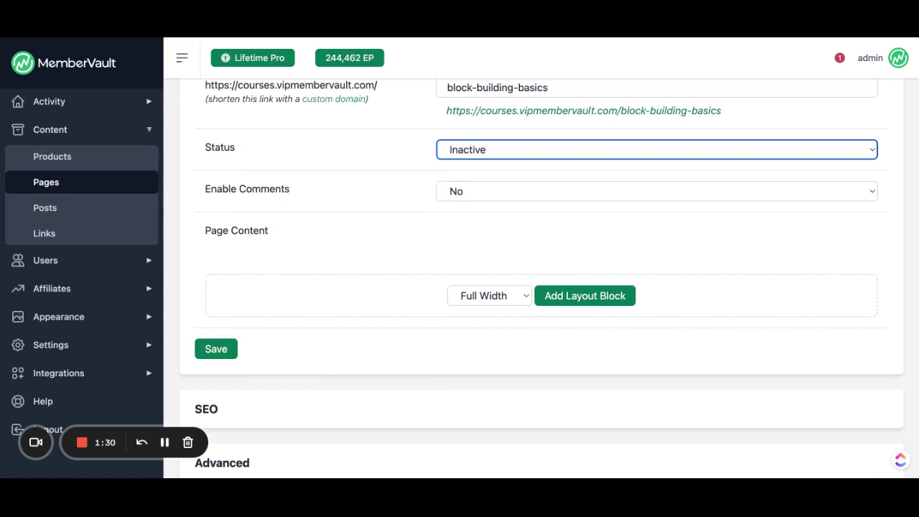
# Step: Add a full-width layout block and insert a Header Text block into it
pyautogui.click(579, 295)
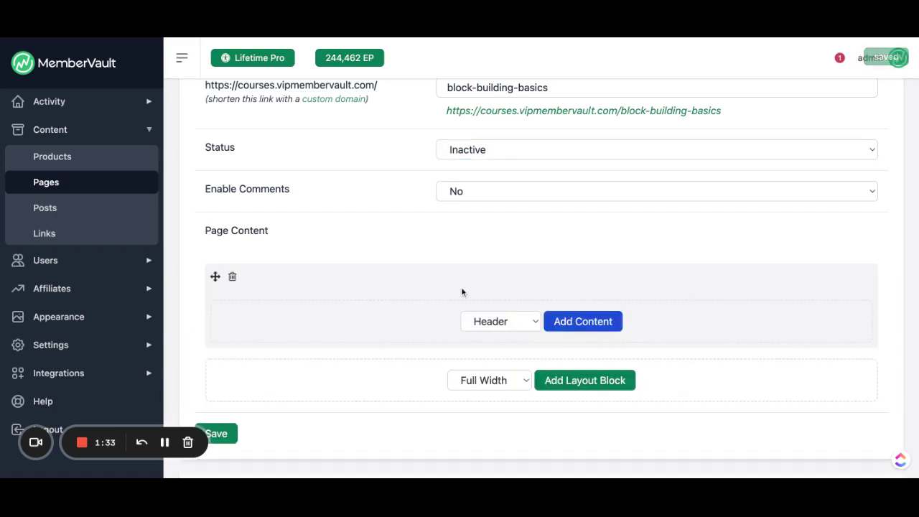
pyautogui.scroll(-1, 462, 288)
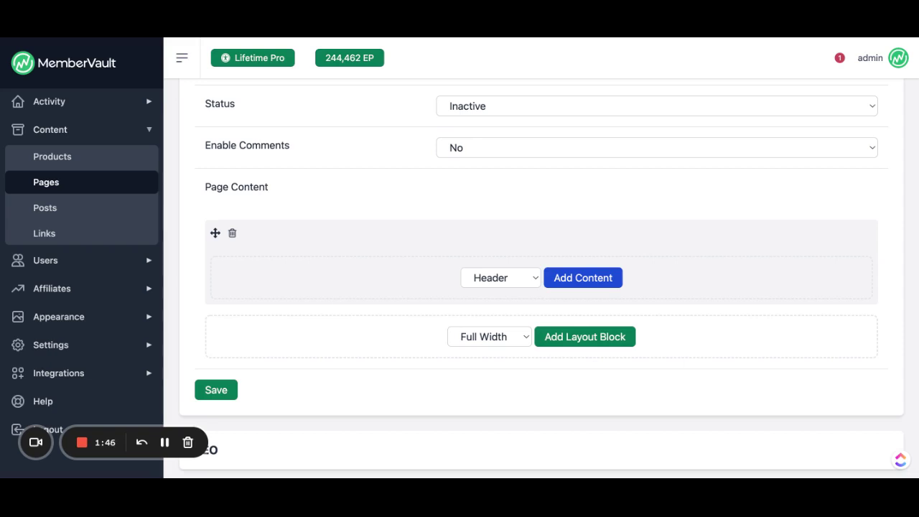
pyautogui.click(500, 277)
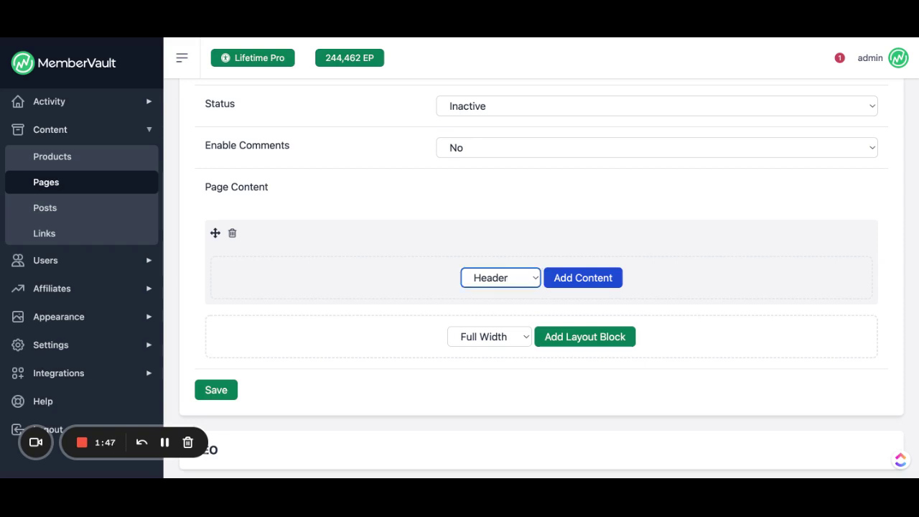
pyautogui.click(581, 279)
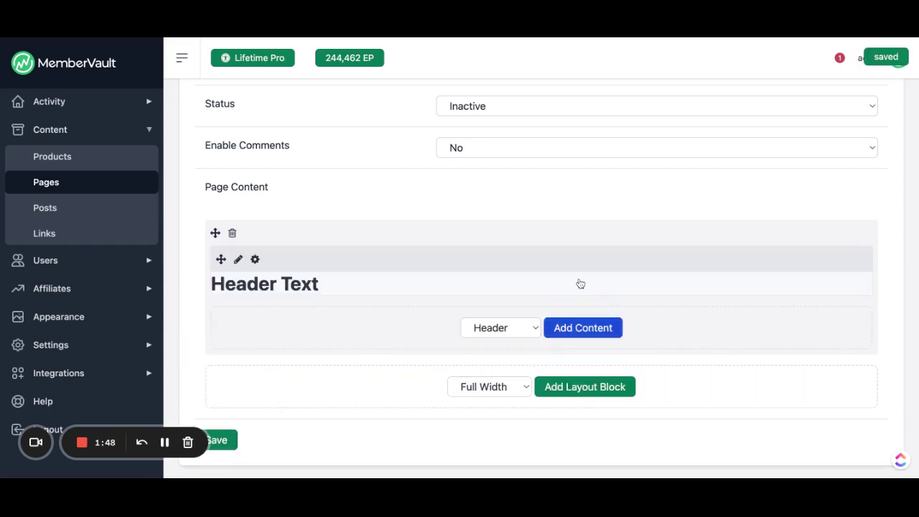
# Step: Insert a Subhead Text block below the header
pyautogui.scroll(-1, 528, 275)
pyautogui.click(524, 272)
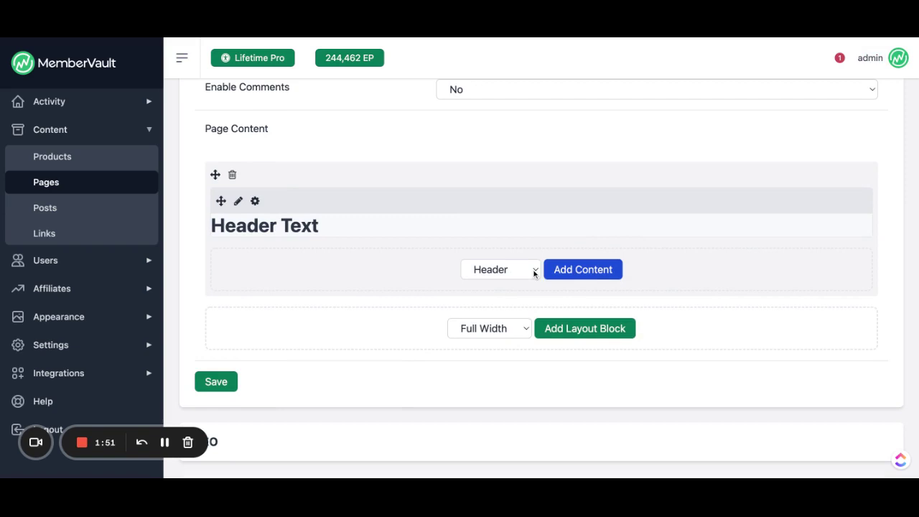
pyautogui.click(503, 283)
pyautogui.click(554, 280)
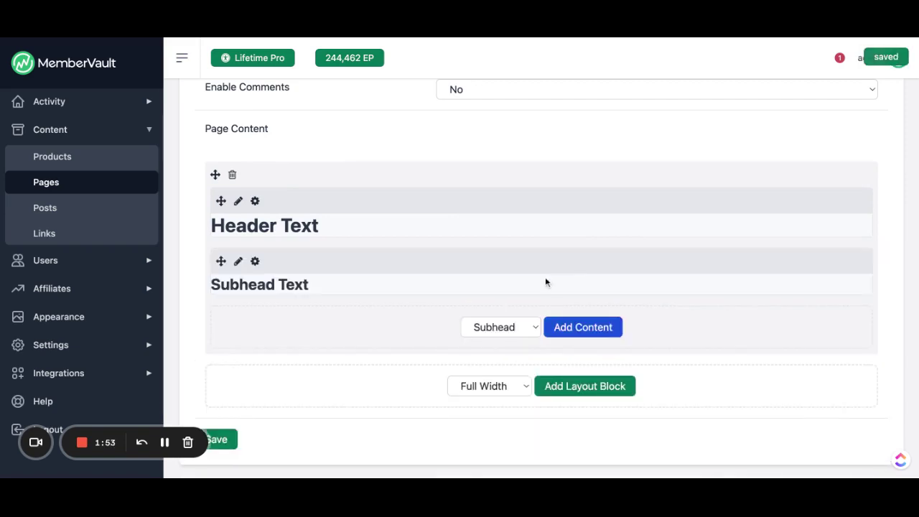
pyautogui.scroll(-1, 535, 291)
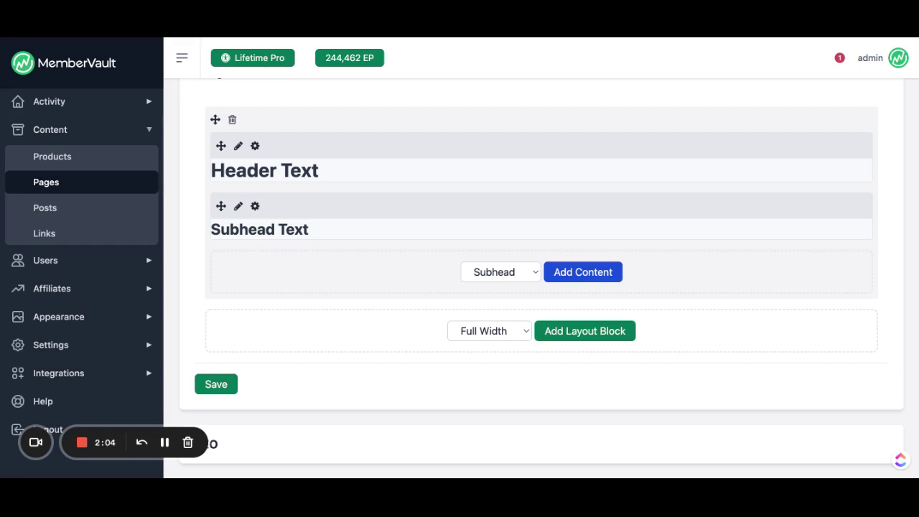
# Step: Add a two-column layout block with an Image in the left column
pyautogui.click(470, 345)
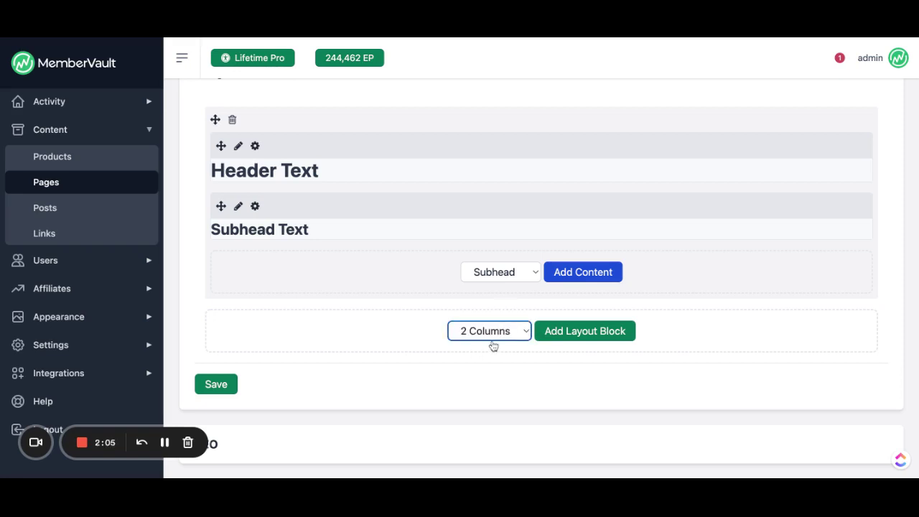
pyautogui.click(559, 337)
pyautogui.scroll(-3, 560, 339)
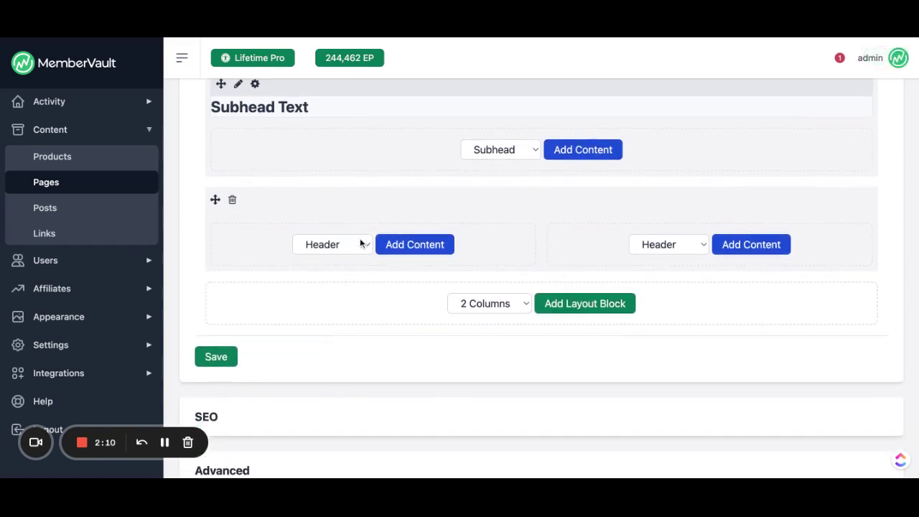
pyautogui.click(361, 244)
pyautogui.click(343, 295)
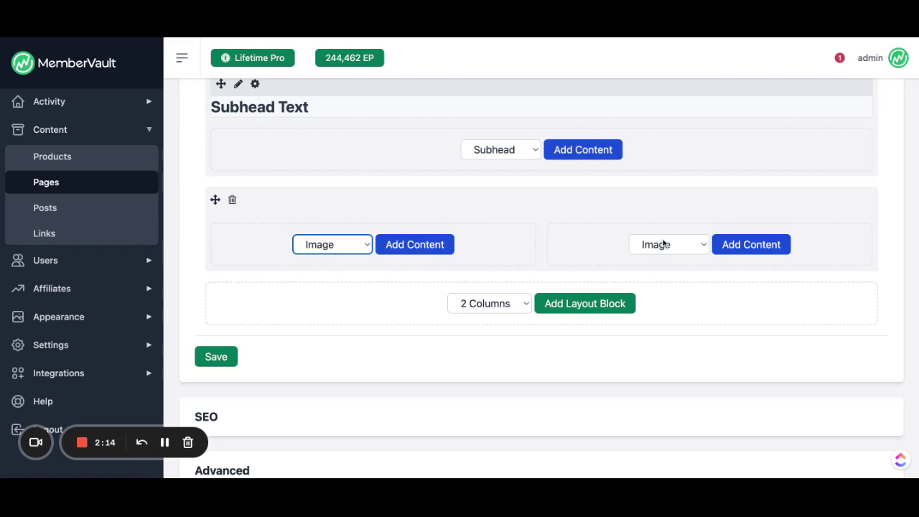
pyautogui.click(401, 244)
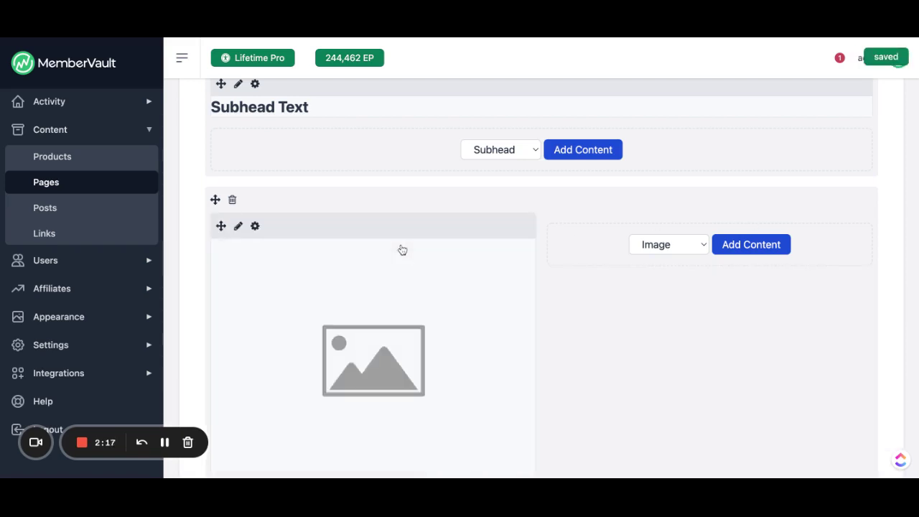
# Step: Put Body Text in the right column and select the 3 Columns layout
pyautogui.click(676, 245)
pyautogui.click(676, 235)
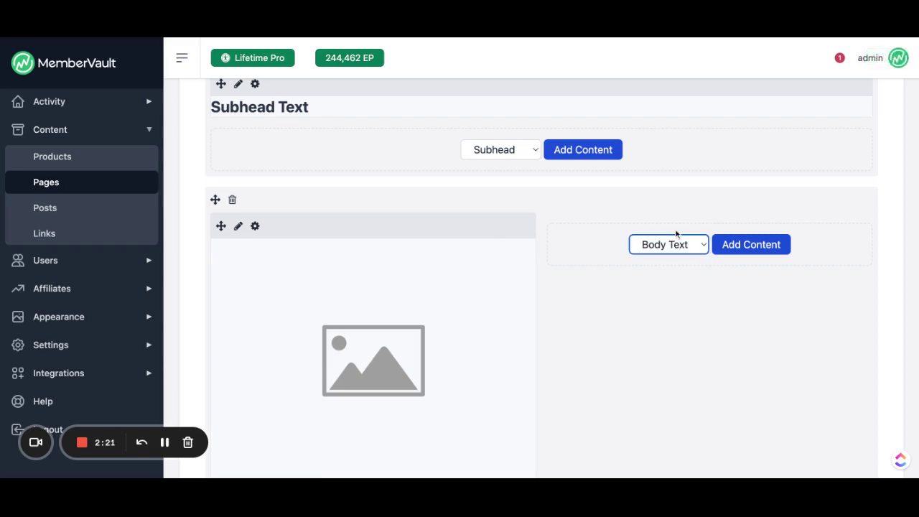
pyautogui.click(747, 246)
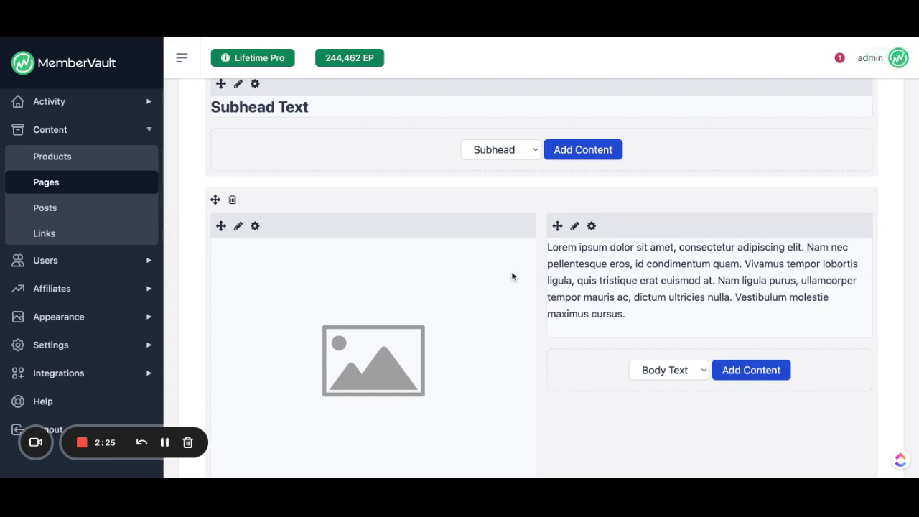
pyautogui.scroll(-2, 511, 276)
pyautogui.scroll(-5, 511, 273)
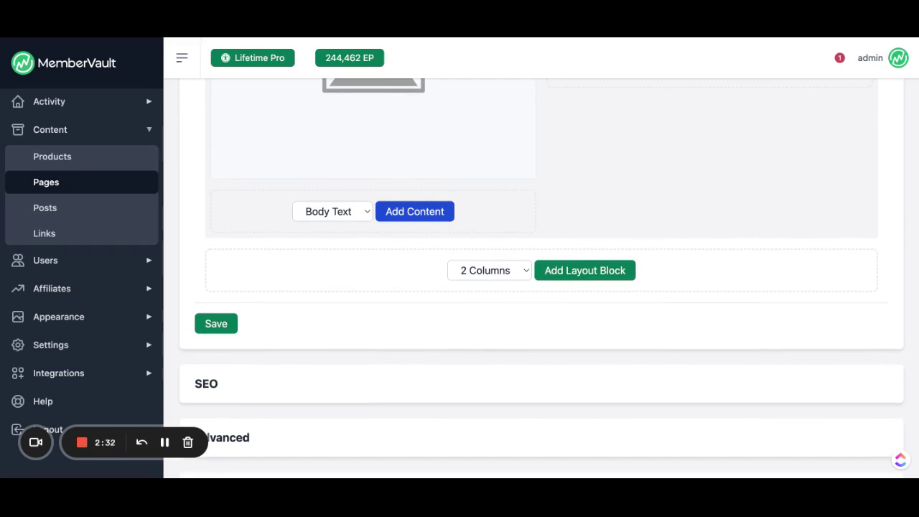
pyautogui.click(485, 270)
pyautogui.click(473, 282)
# Step: Add the three-column block holding a Video, a Button and Body Text, one per column
pyautogui.click(567, 271)
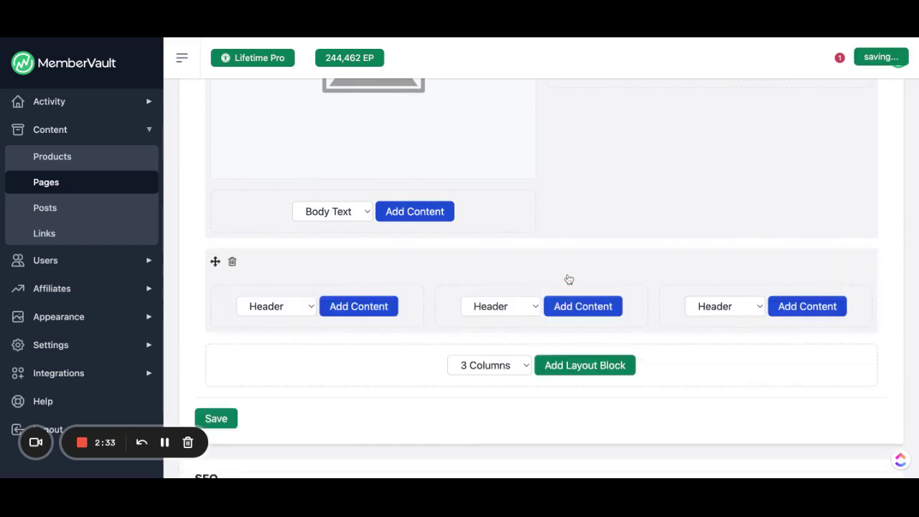
pyautogui.scroll(-2, 569, 280)
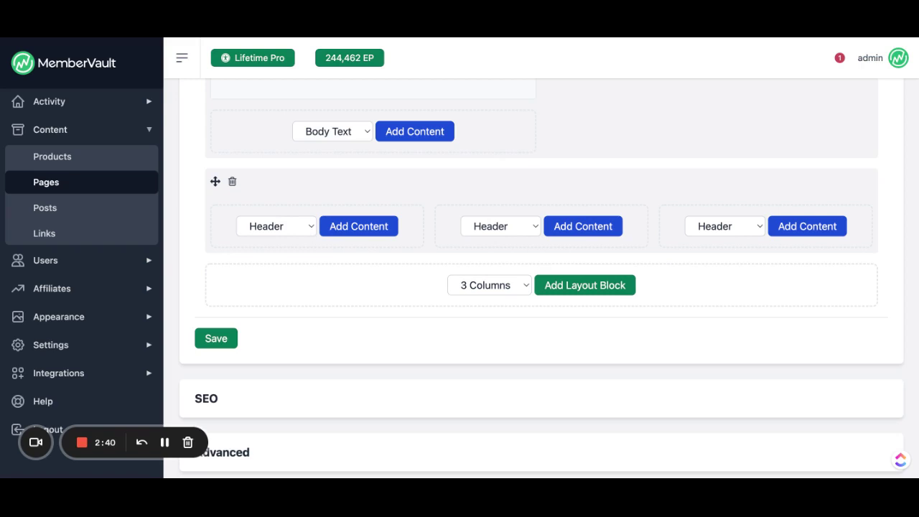
pyautogui.click(285, 291)
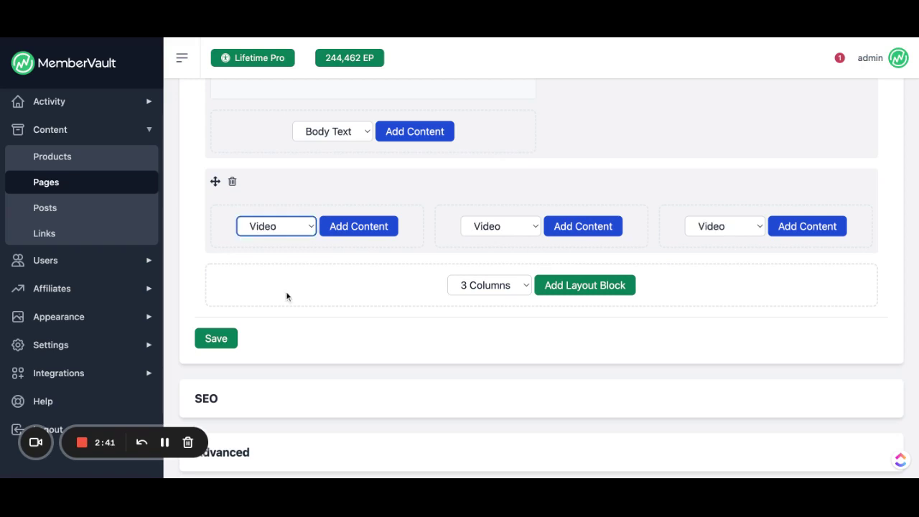
pyautogui.click(353, 231)
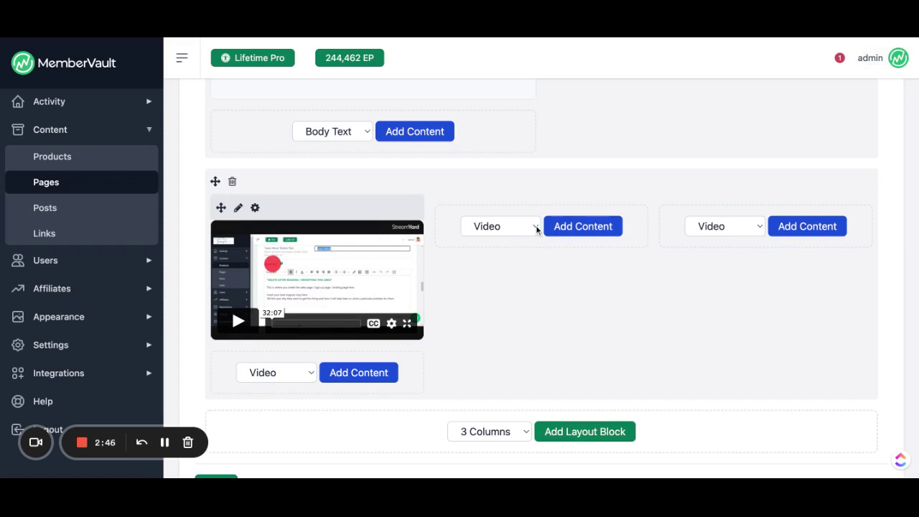
pyautogui.click(536, 225)
pyautogui.click(516, 237)
pyautogui.click(589, 227)
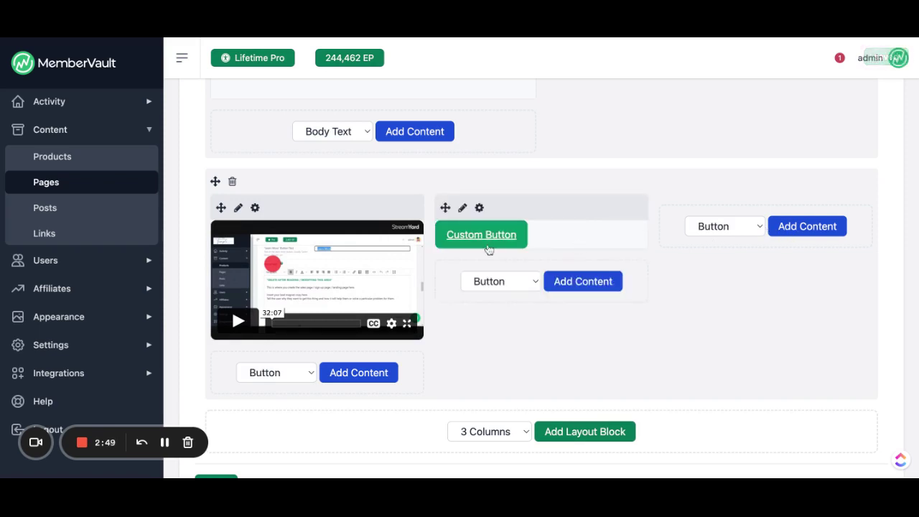
pyautogui.click(758, 226)
pyautogui.click(726, 180)
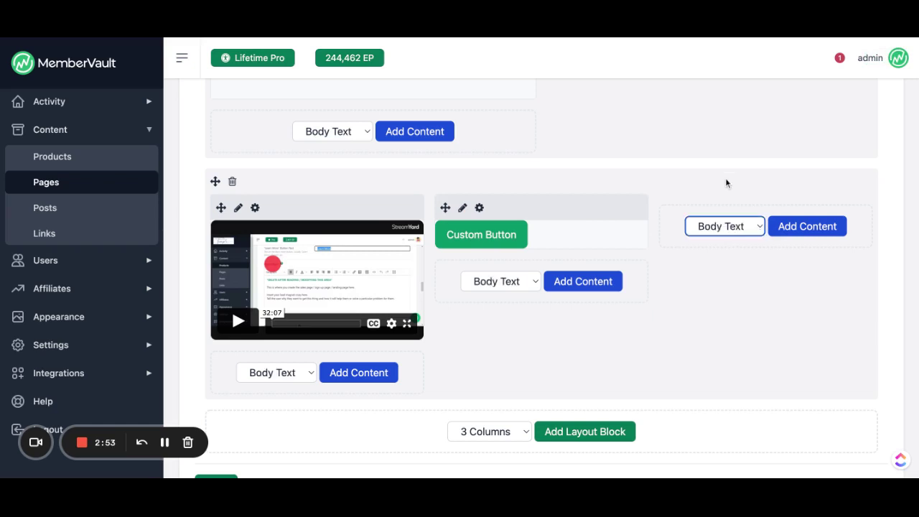
pyautogui.click(801, 226)
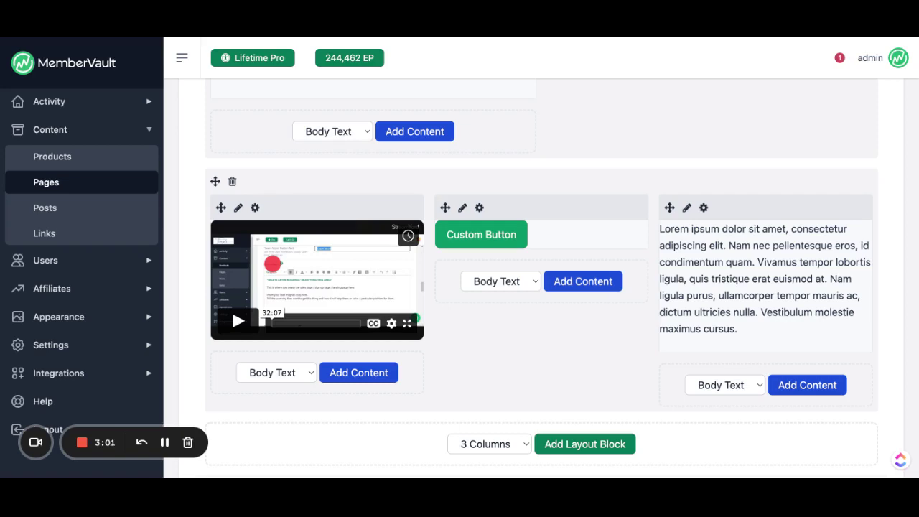
# Step: Replace the Header Text block's text with 'Welcome to the new block builder!' and save the block
pyautogui.scroll(8, 541, 287)
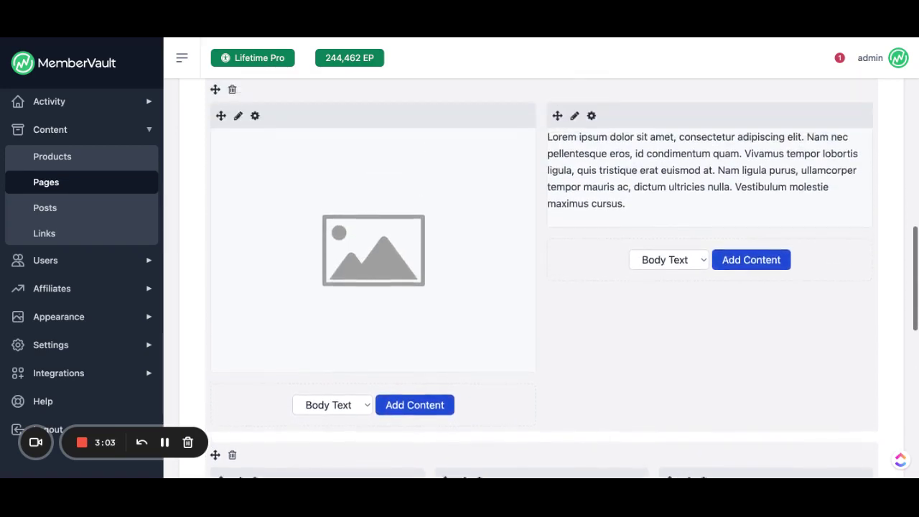
pyautogui.scroll(1, 541, 287)
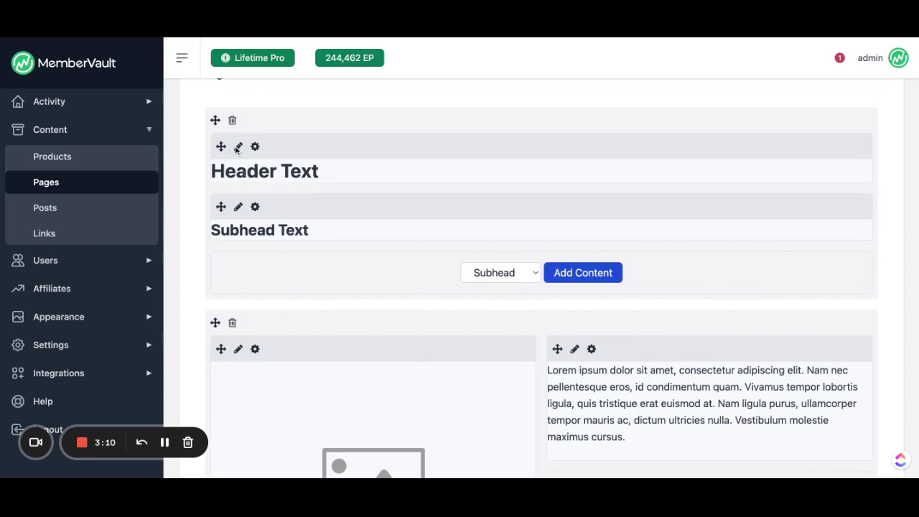
pyautogui.click(237, 147)
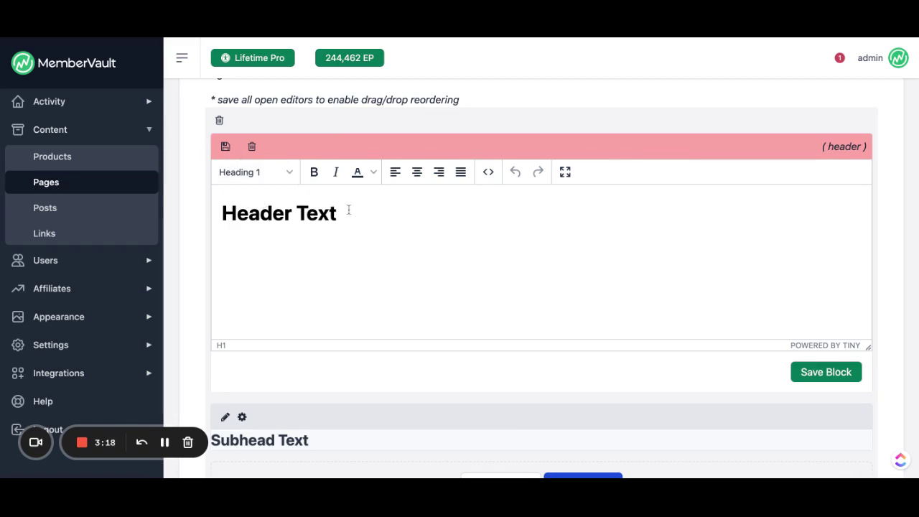
pyautogui.moveTo(348, 210); pyautogui.dragTo(338, 211)
pyautogui.write('We')
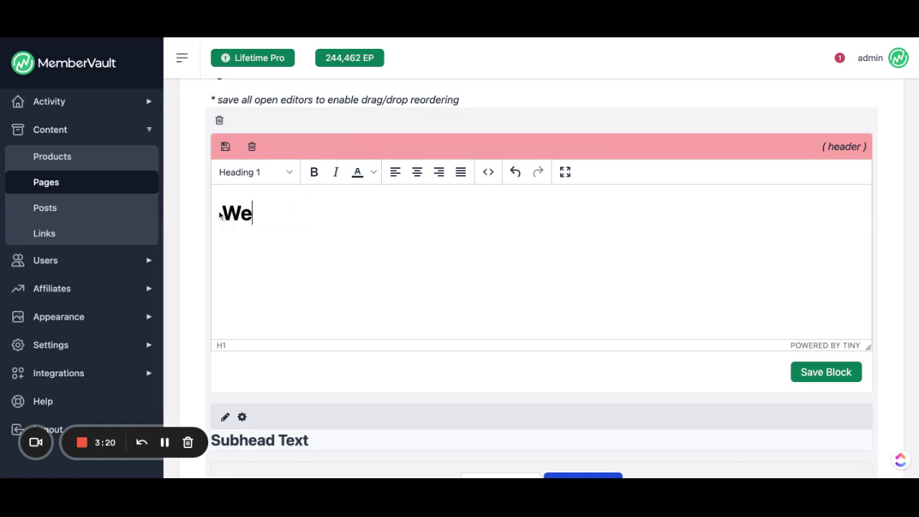
pyautogui.write('lcome to the ne')
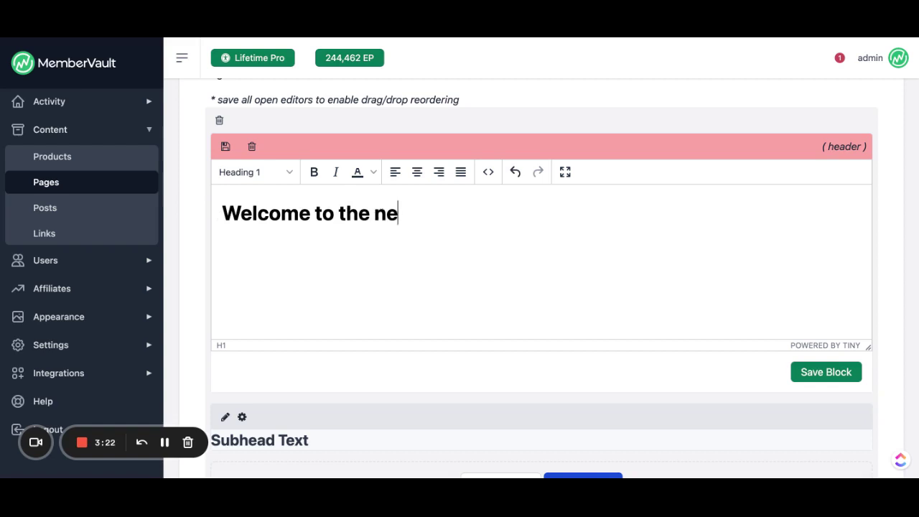
pyautogui.write('w block buid')
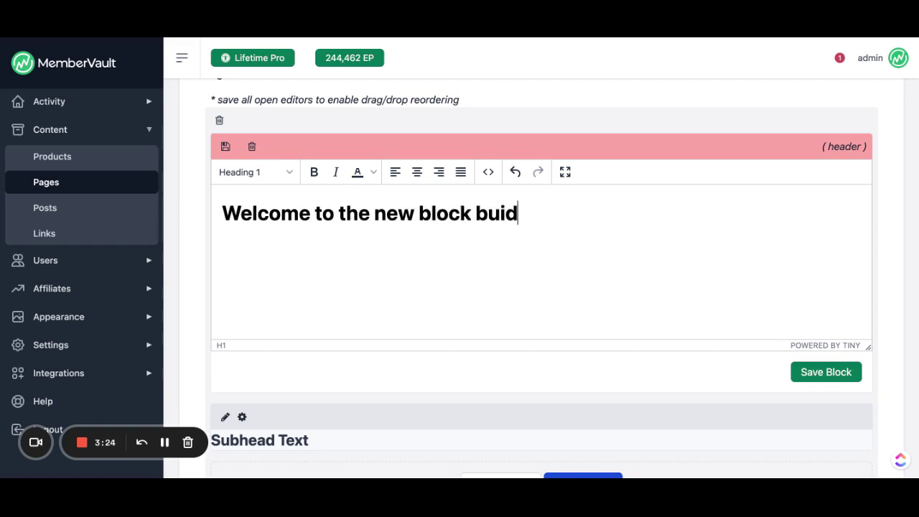
pyautogui.press('BackSpace')
pyautogui.write('lder!')
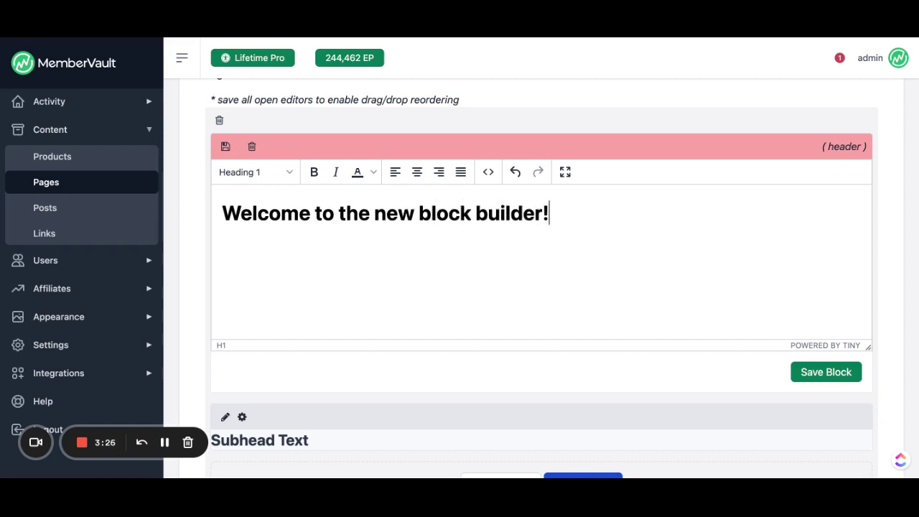
pyautogui.click(818, 369)
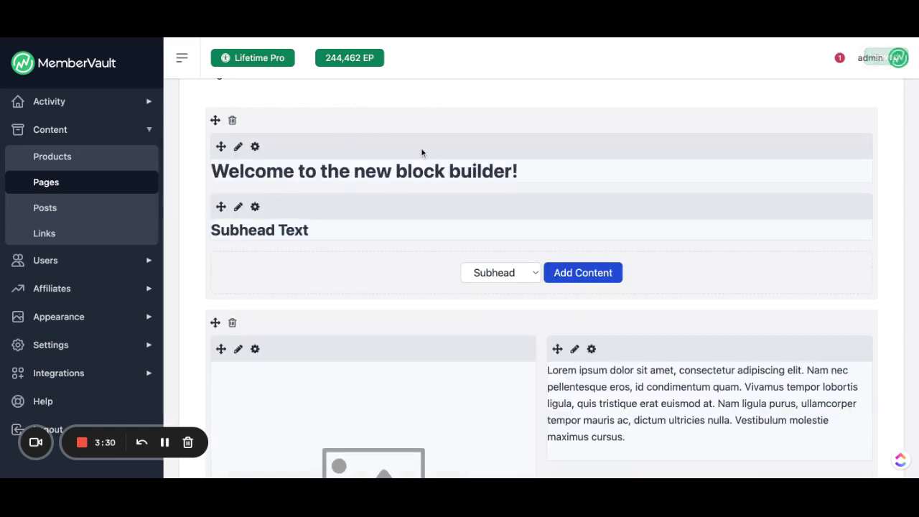
pyautogui.click(237, 146)
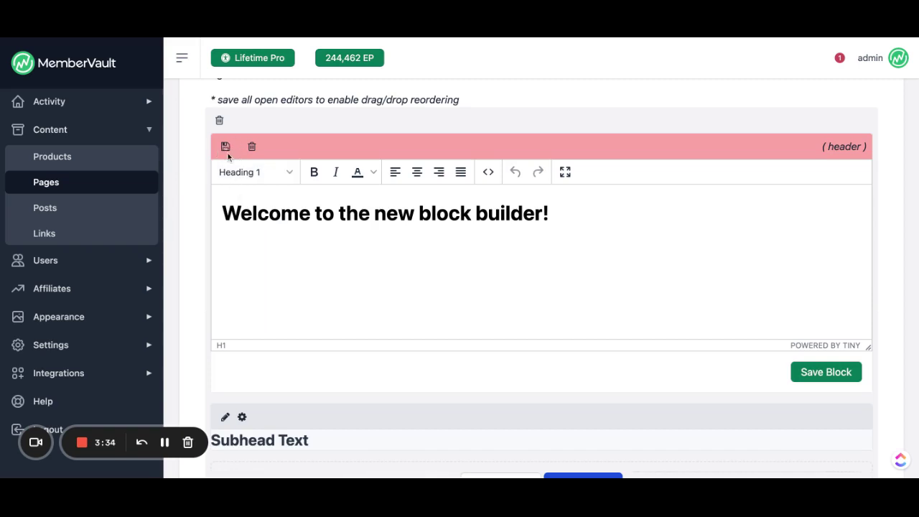
pyautogui.click(225, 146)
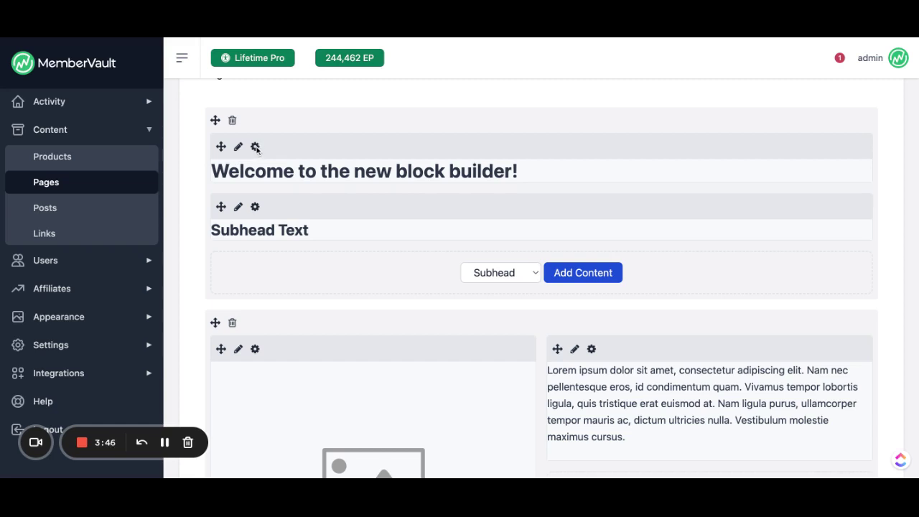
# Step: Set the heading block's top and bottom margins to 50
pyautogui.click(255, 146)
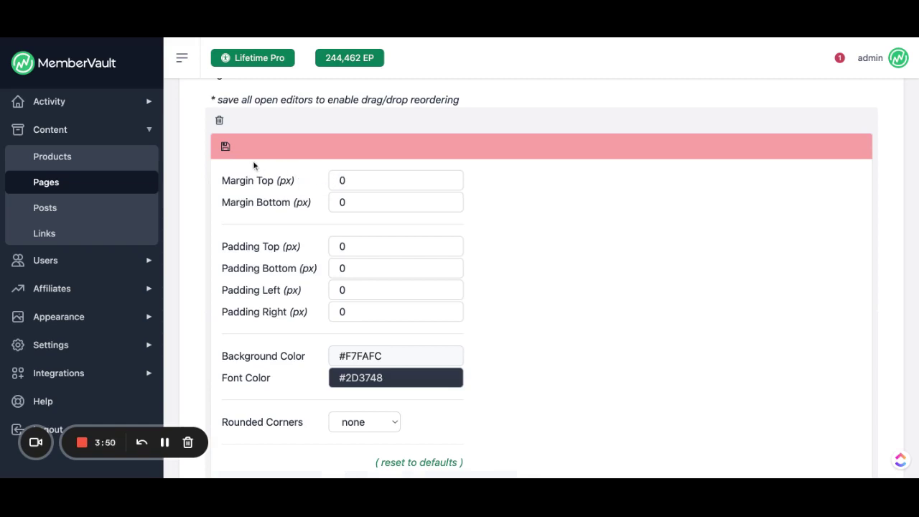
pyautogui.moveTo(350, 180); pyautogui.dragTo(324, 181)
pyautogui.write('50')
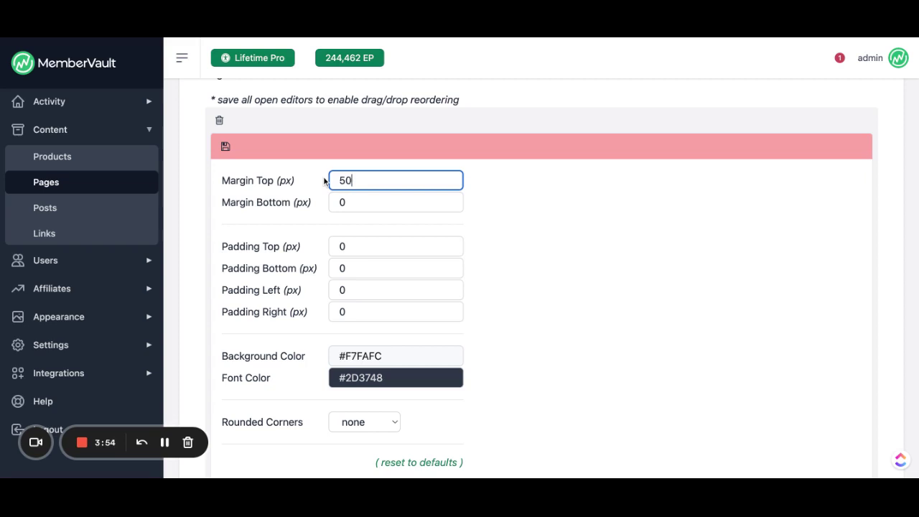
pyautogui.click(344, 202)
pyautogui.doubleClick(345, 202)
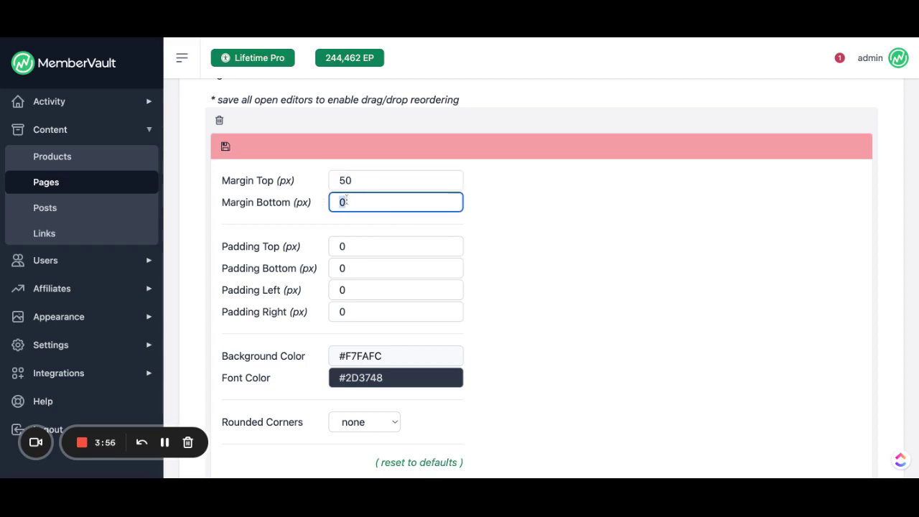
pyautogui.write('50')
# Step: Set the heading block's padding to 20 top, 25 bottom, 30 left and 35 right
pyautogui.click(346, 249)
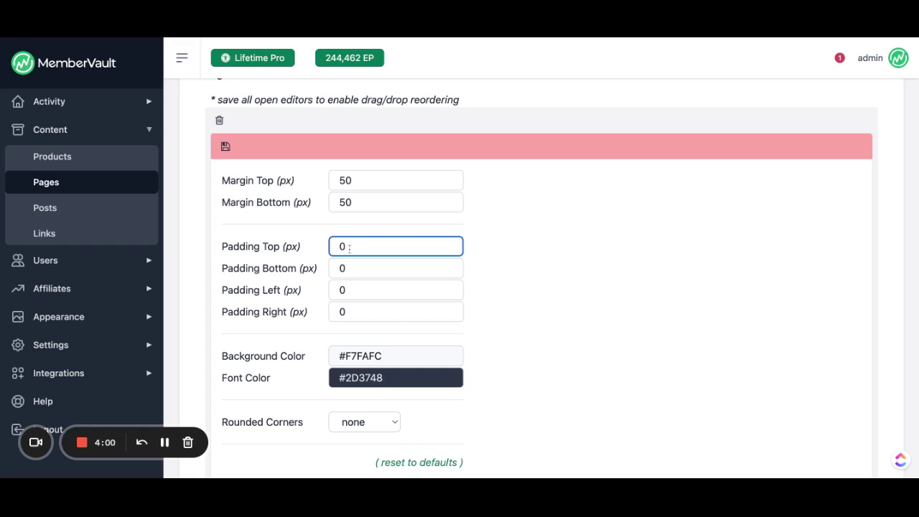
pyautogui.doubleClick(348, 248)
pyautogui.write('20')
pyautogui.click(352, 268)
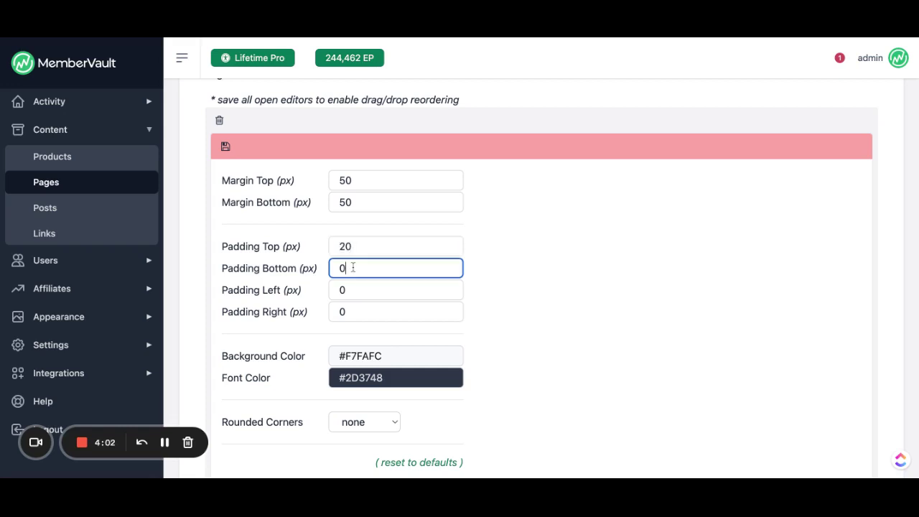
pyautogui.doubleClick(353, 267)
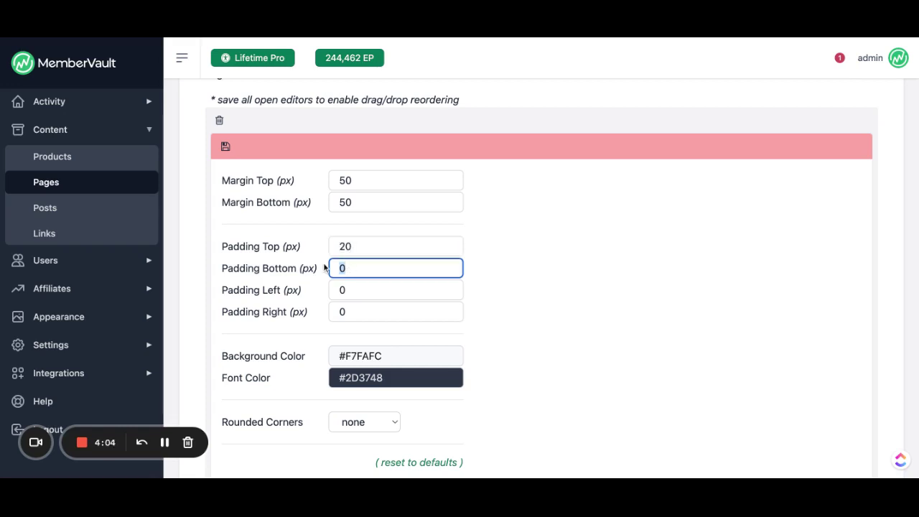
pyautogui.write('25')
pyautogui.doubleClick(348, 288)
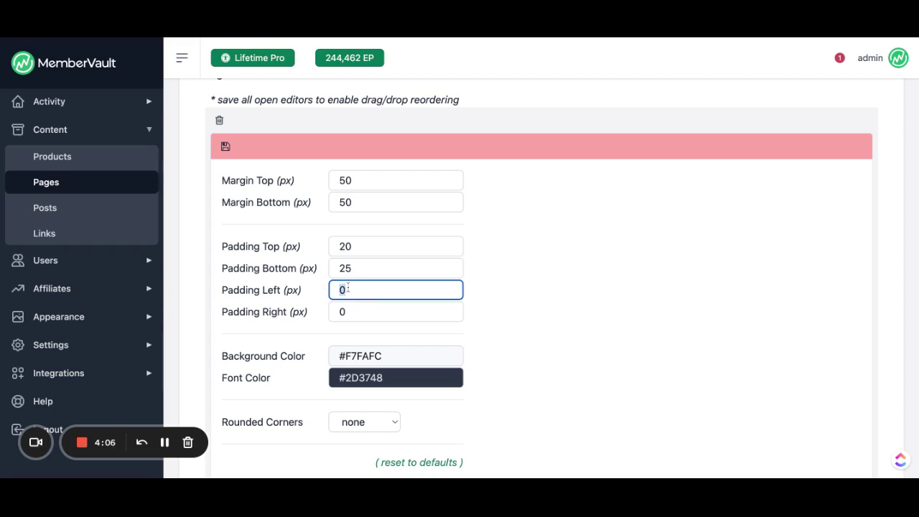
pyautogui.write('3')
pyautogui.click(349, 317)
pyautogui.doubleClick(340, 312)
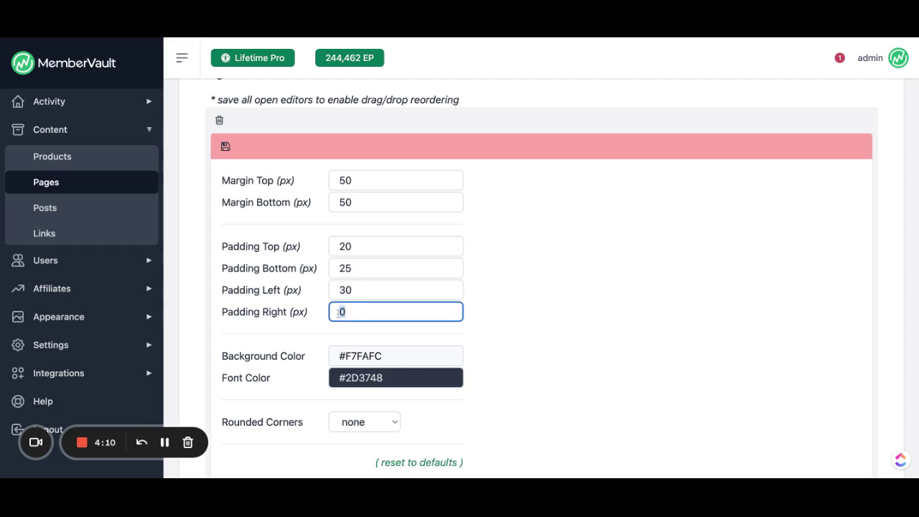
pyautogui.write('35')
pyautogui.click(487, 323)
# Step: Leave Rounded Corners at none and save the block settings
pyautogui.scroll(-2, 477, 262)
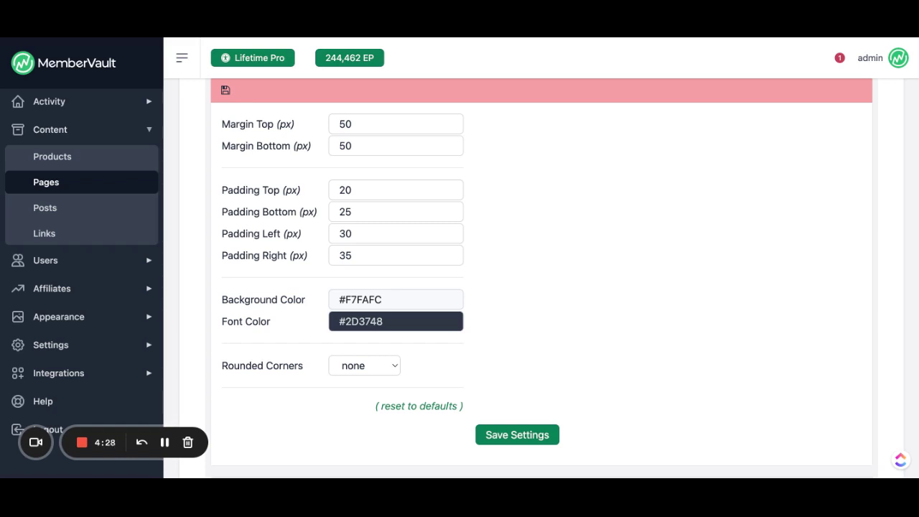
pyautogui.click(399, 387)
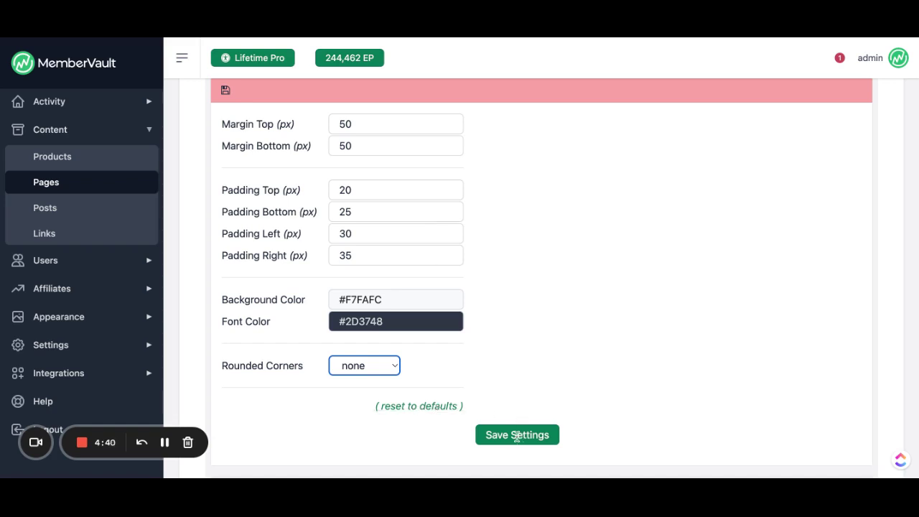
pyautogui.click(516, 434)
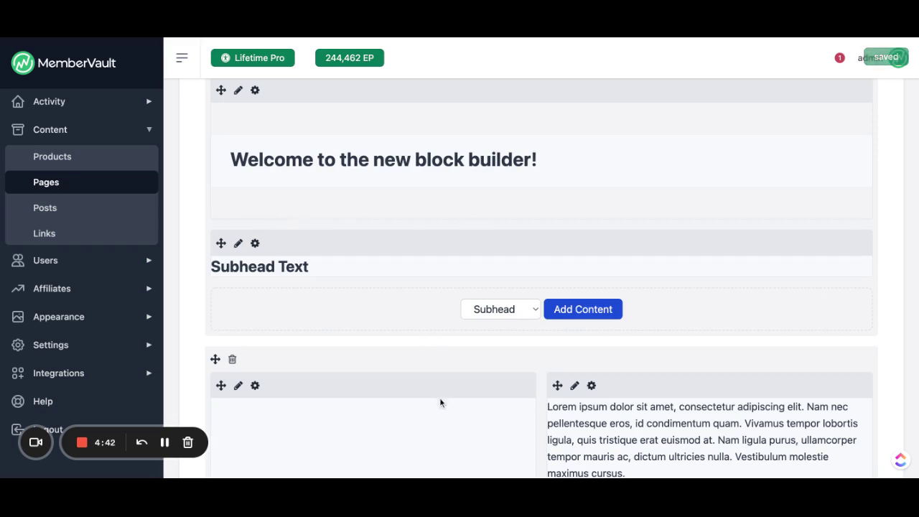
pyautogui.scroll(-2, 440, 398)
pyautogui.scroll(-4, 439, 398)
pyautogui.scroll(5, 354, 238)
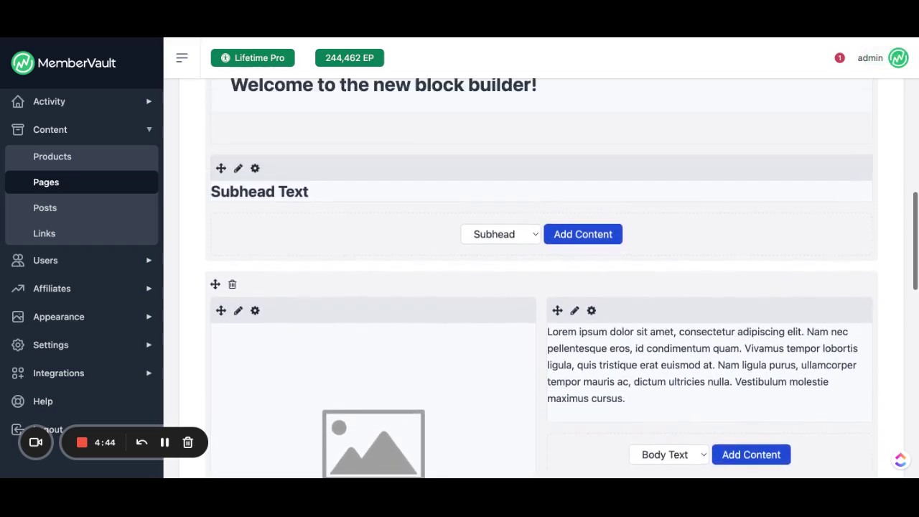
pyautogui.scroll(2, 354, 242)
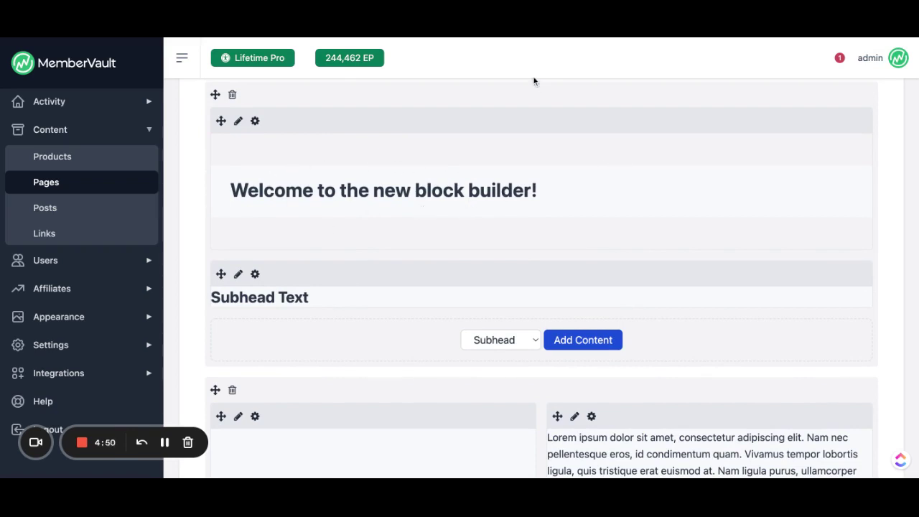
pyautogui.scroll(1, 371, 248)
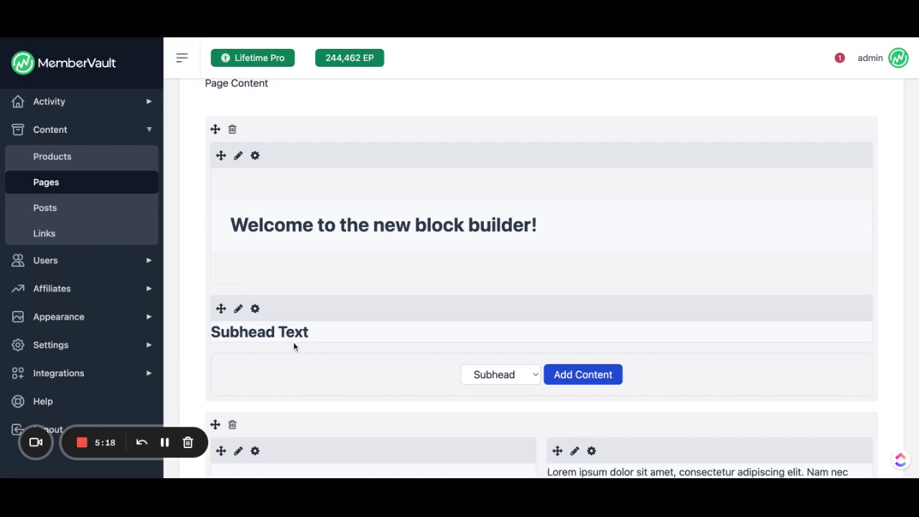
pyautogui.scroll(-1, 293, 341)
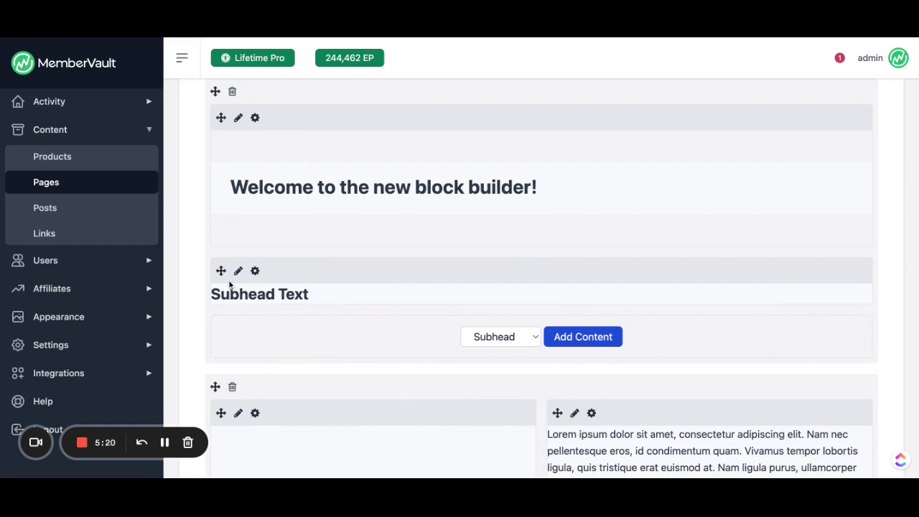
pyautogui.scroll(-4, 292, 377)
pyautogui.click(238, 270)
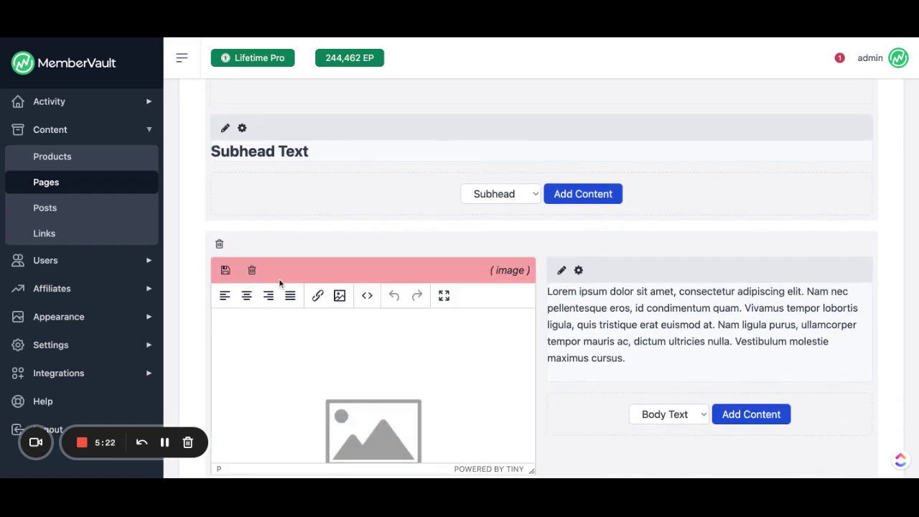
pyautogui.scroll(-9, 442, 406)
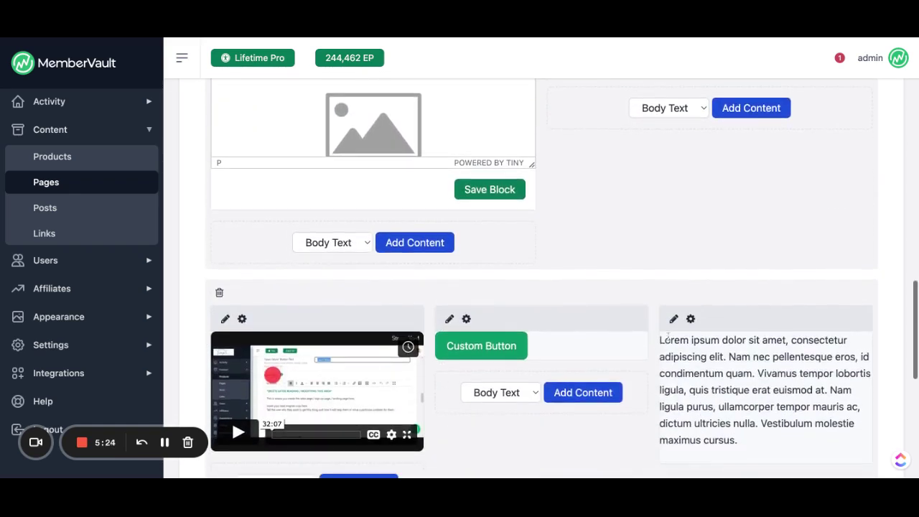
pyautogui.click(671, 318)
pyautogui.scroll(15, 647, 290)
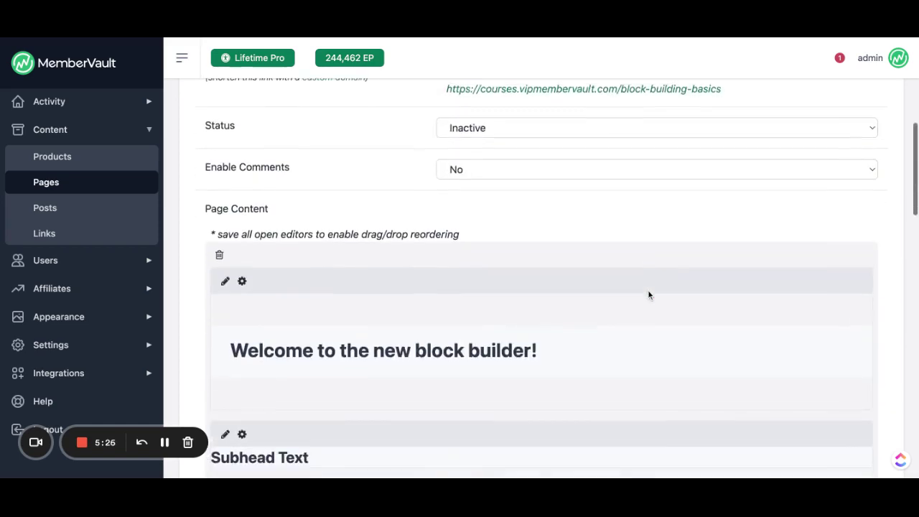
pyautogui.scroll(-1, 290, 277)
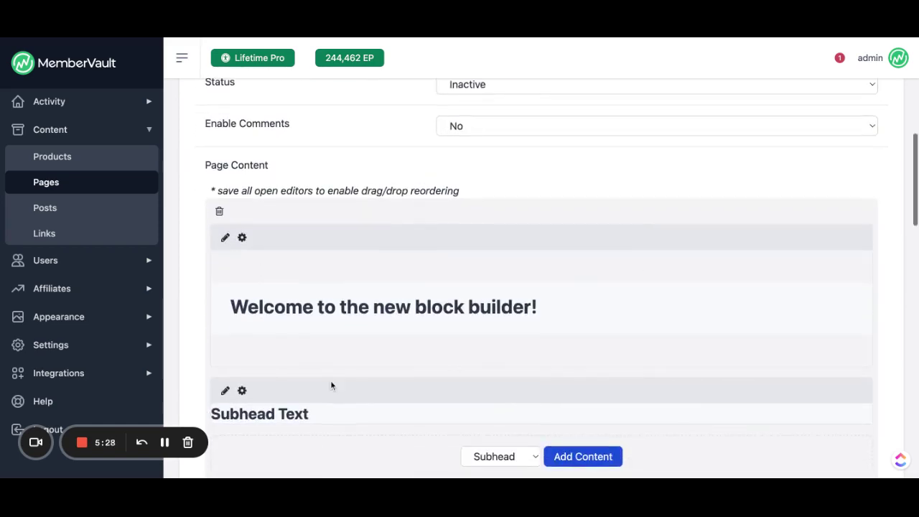
pyautogui.scroll(-8, 331, 380)
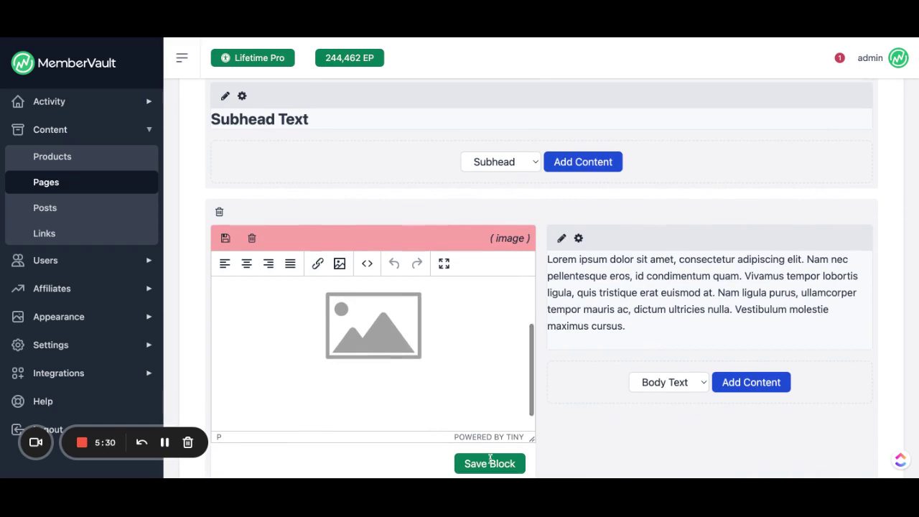
pyautogui.click(486, 461)
pyautogui.scroll(-9, 489, 448)
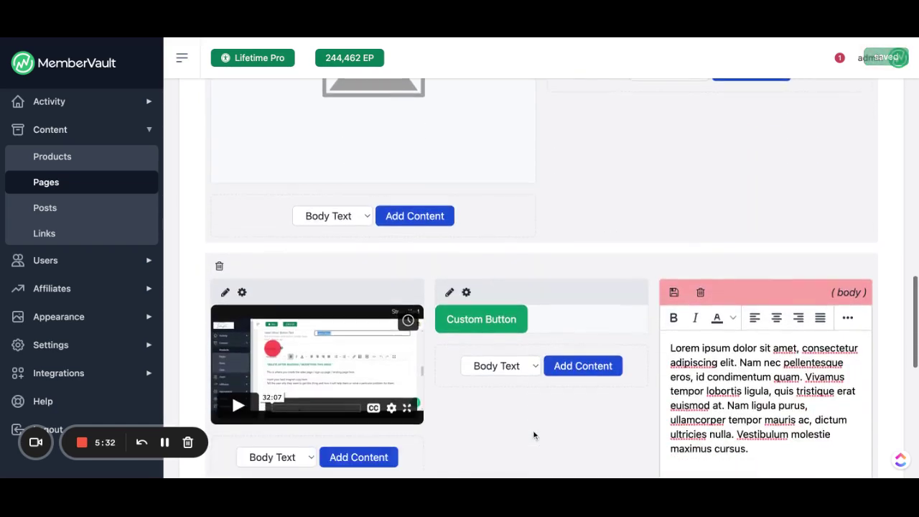
pyautogui.click(674, 295)
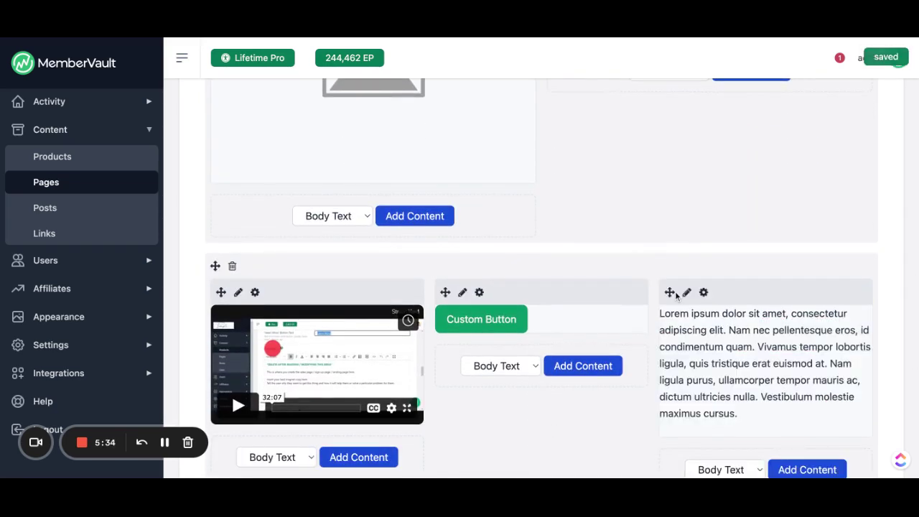
pyautogui.scroll(10, 482, 263)
pyautogui.scroll(-1, 480, 263)
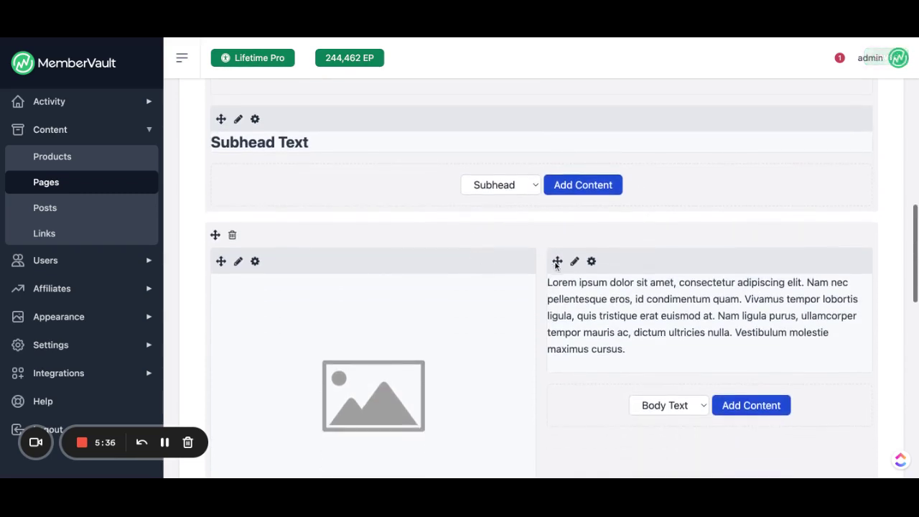
pyautogui.scroll(-1, 303, 241)
# Step: Drag the image block to sit full width just below the welcome header
pyautogui.scroll(-1, 303, 241)
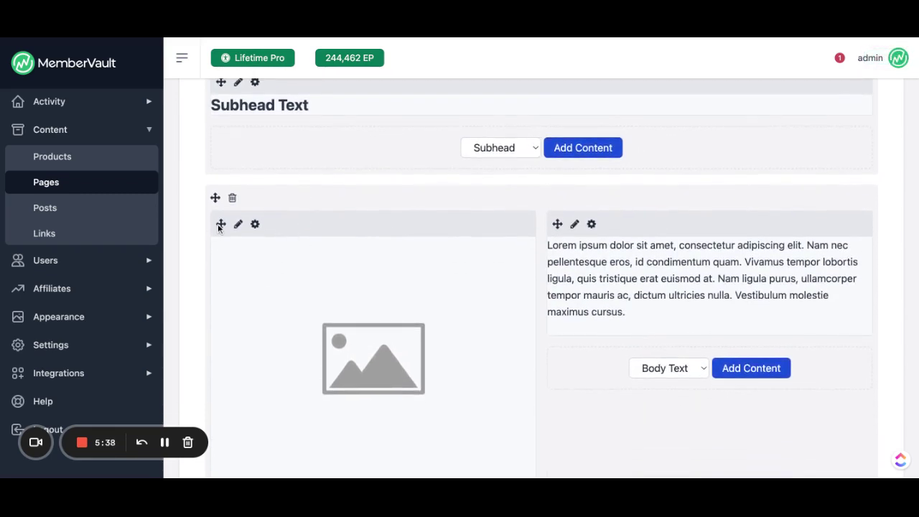
pyautogui.moveTo(221, 225); pyautogui.dragTo(332, 226)
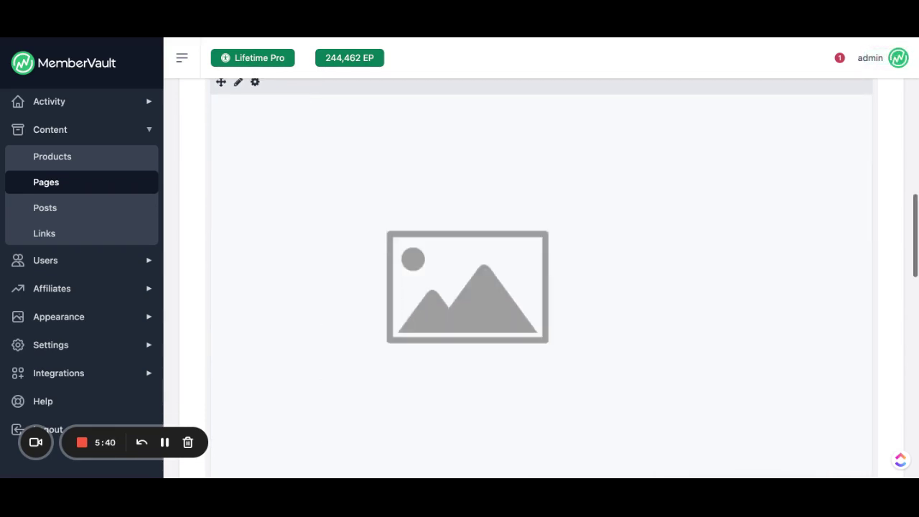
pyautogui.scroll(-8, 331, 227)
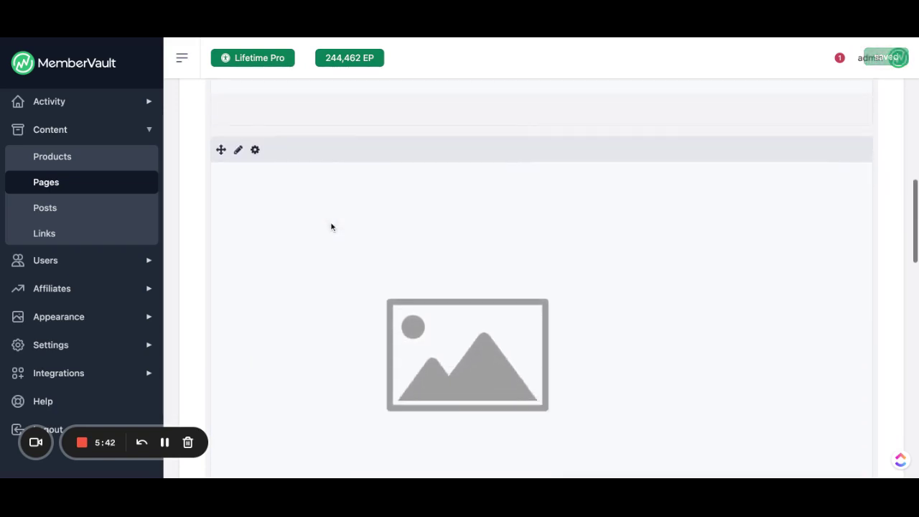
pyautogui.scroll(-5, 281, 346)
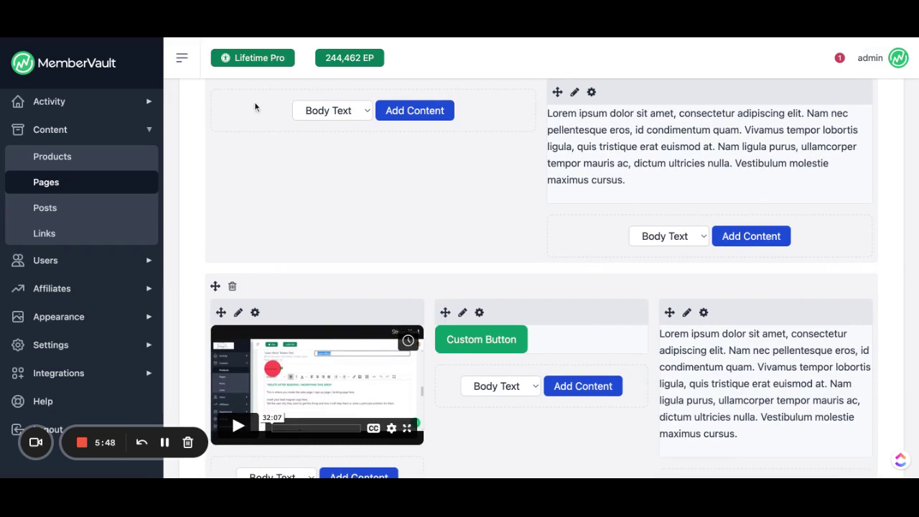
# Step: Drag the Custom Button up into the two-column row beside the lorem text
pyautogui.scroll(2, 270, 144)
pyautogui.scroll(-1, 359, 259)
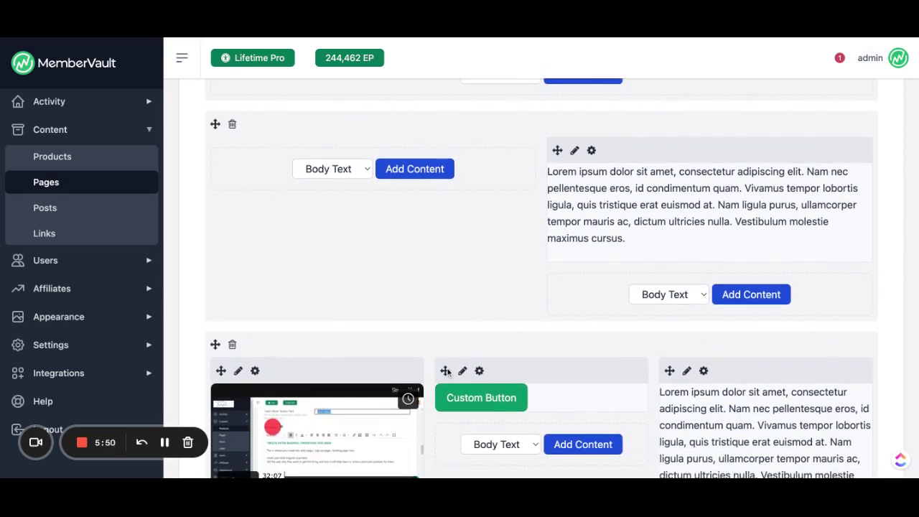
pyautogui.moveTo(445, 371); pyautogui.dragTo(322, 173)
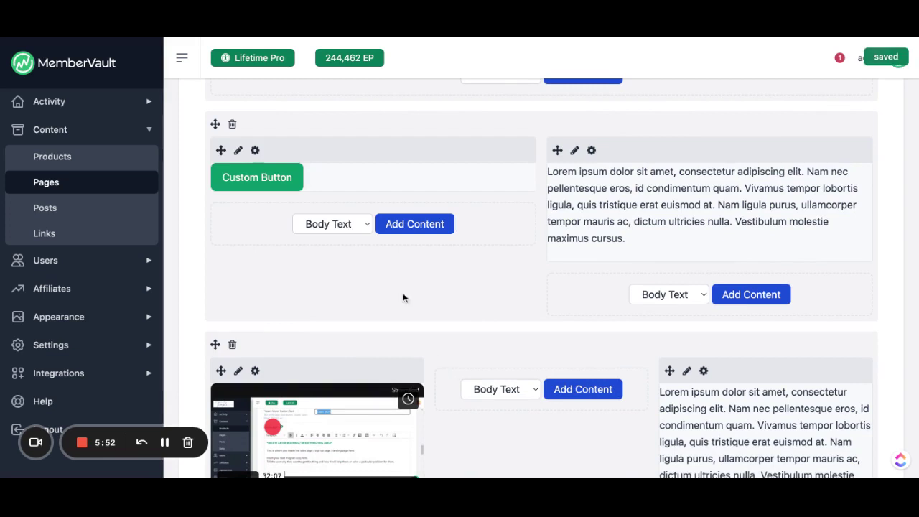
pyautogui.scroll(-1, 431, 309)
pyautogui.scroll(-5, 458, 332)
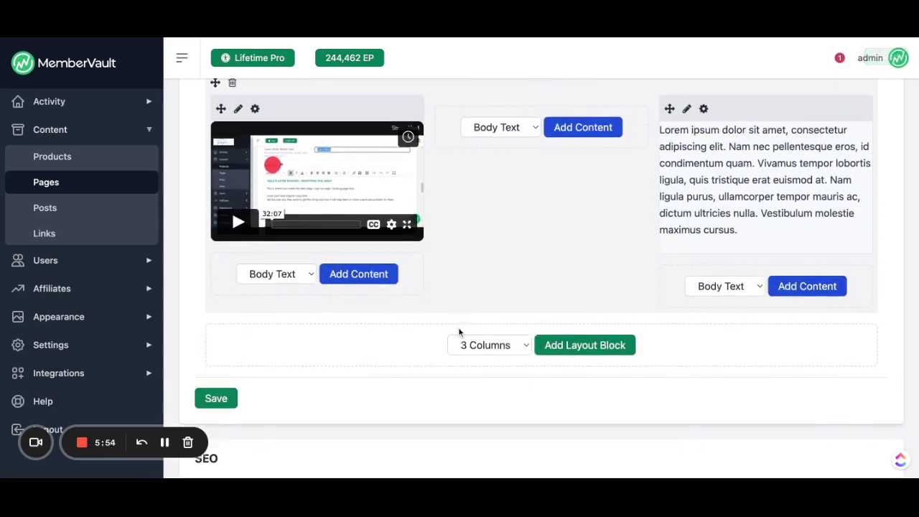